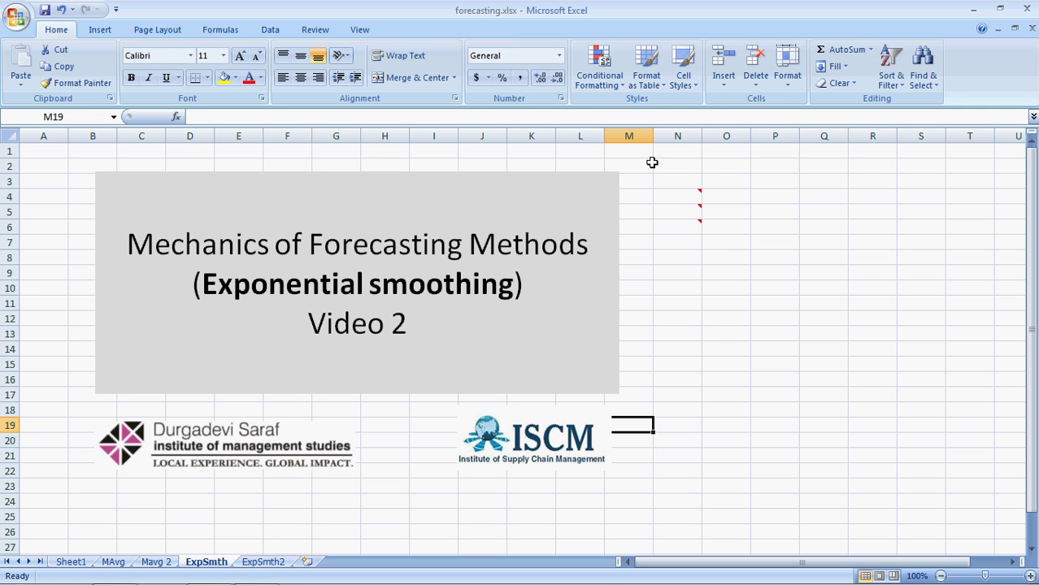
Step: Switch to the ExpSmth2 sheet with the demand data in columns A–B and its line chart
mouse_move(664, 197)
click(263, 562)
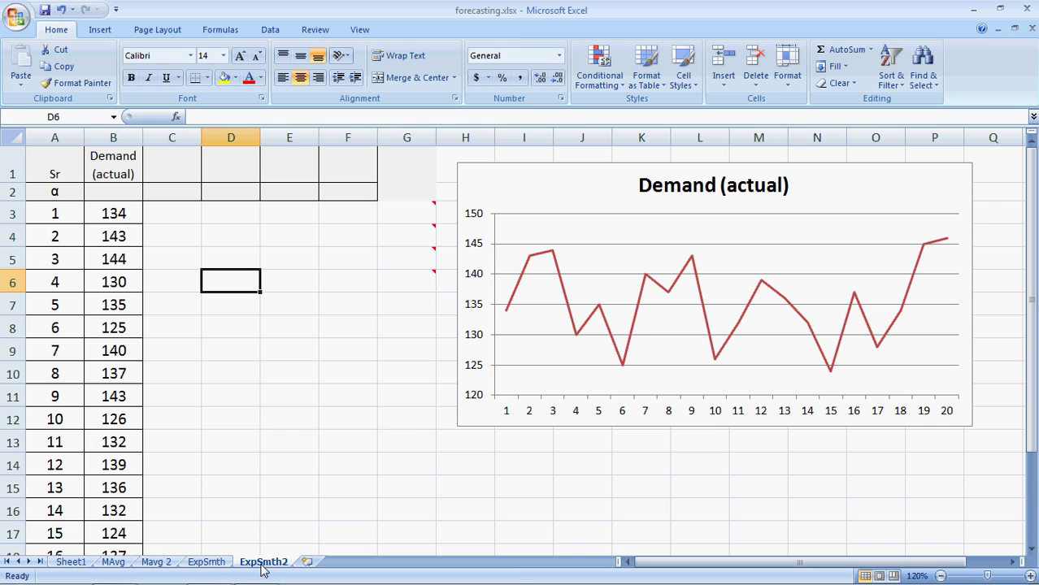
click(120, 213)
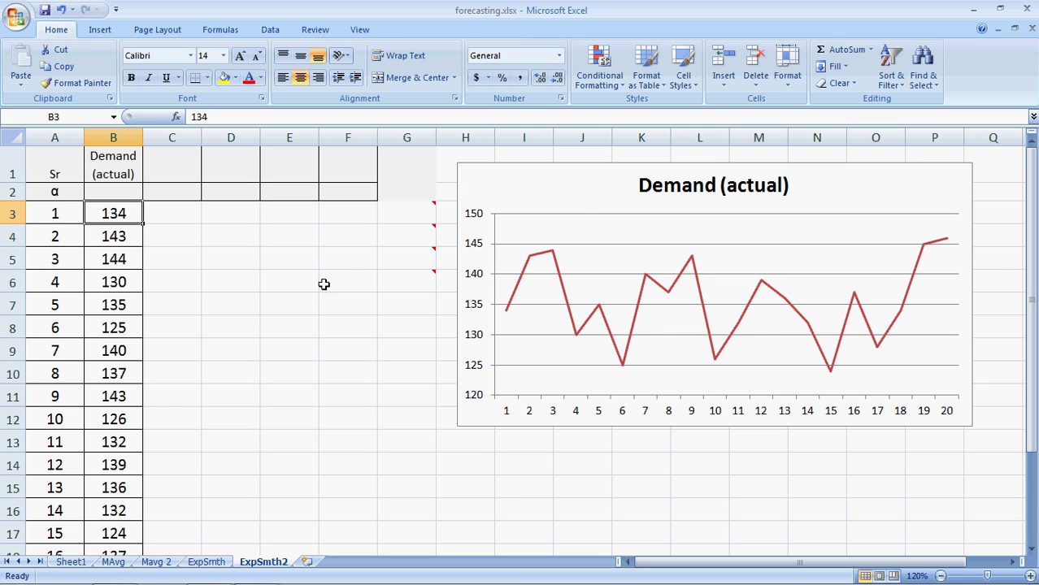
mouse_move(413, 209)
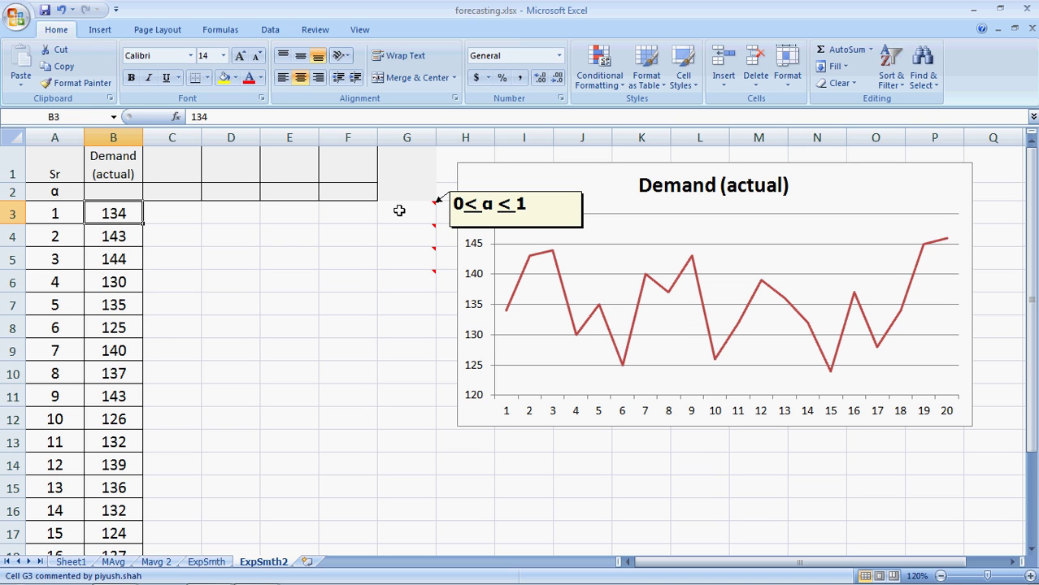
Step: Enter α 0.3 in C2 and the heading 'Trial 1' in C1
mouse_move(406, 242)
key(Left)
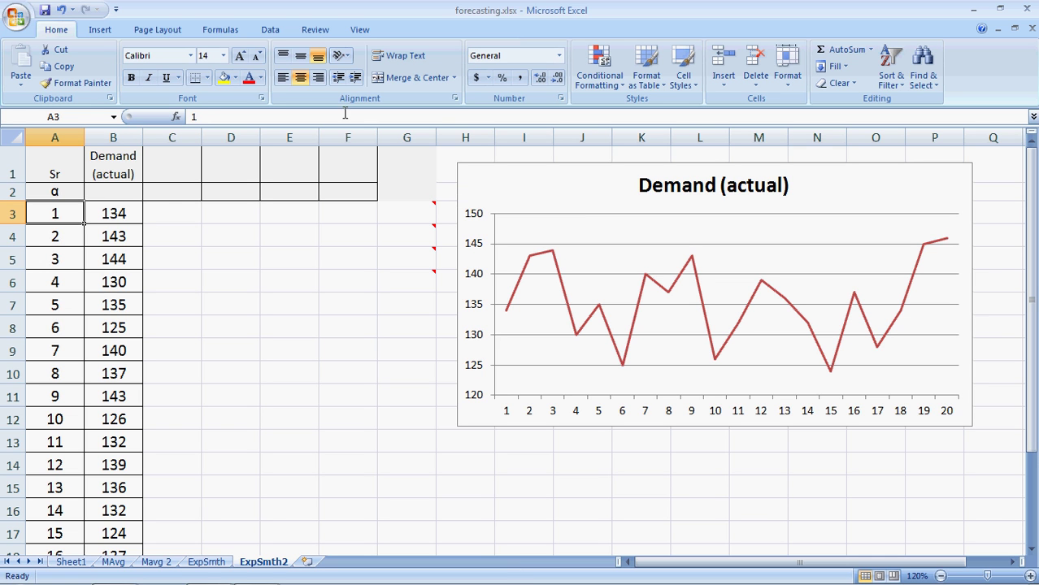
click(176, 190)
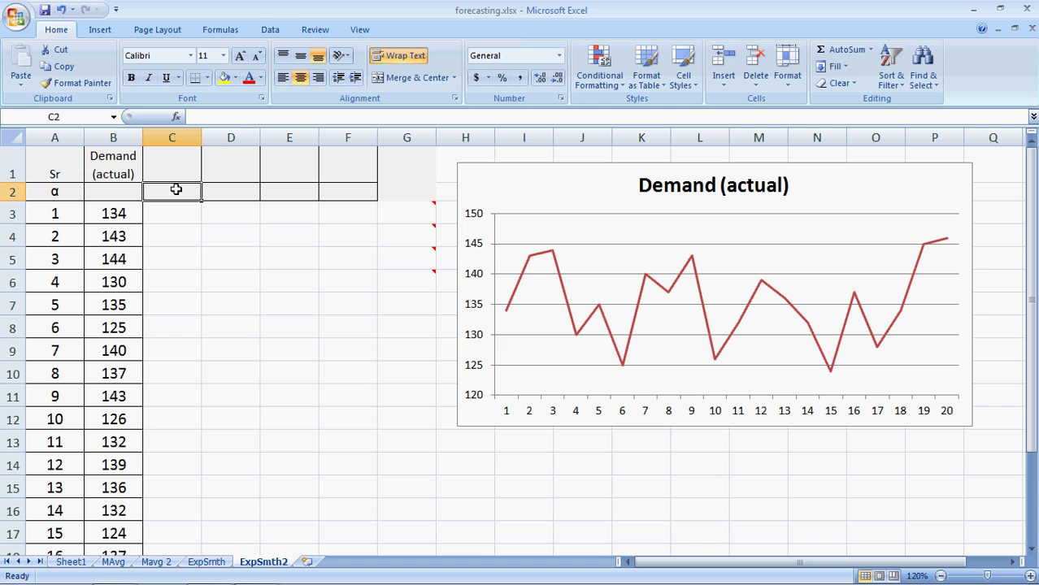
text(.3)
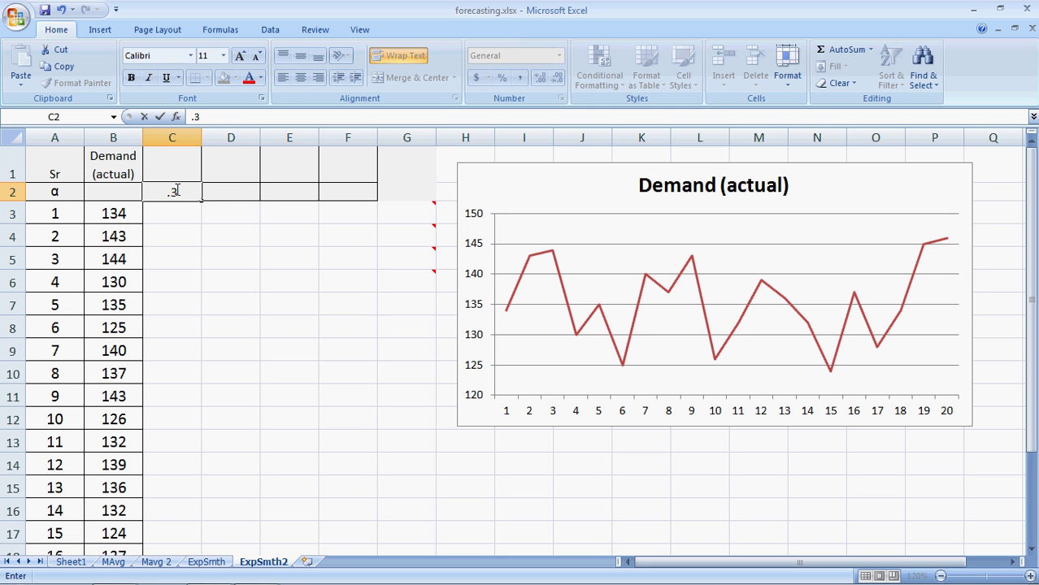
key(Return)
click(162, 172)
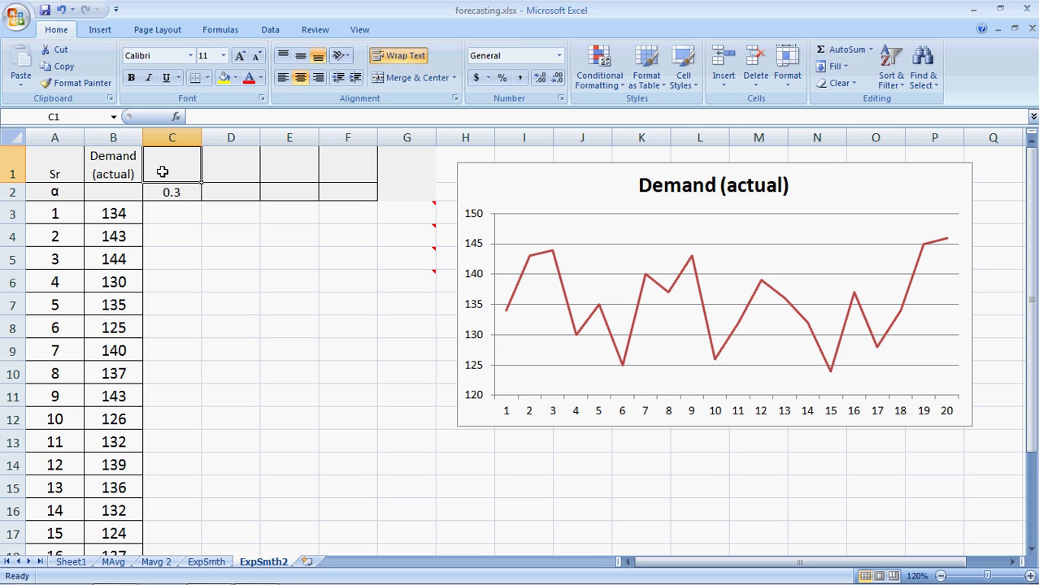
text(Trial 1)
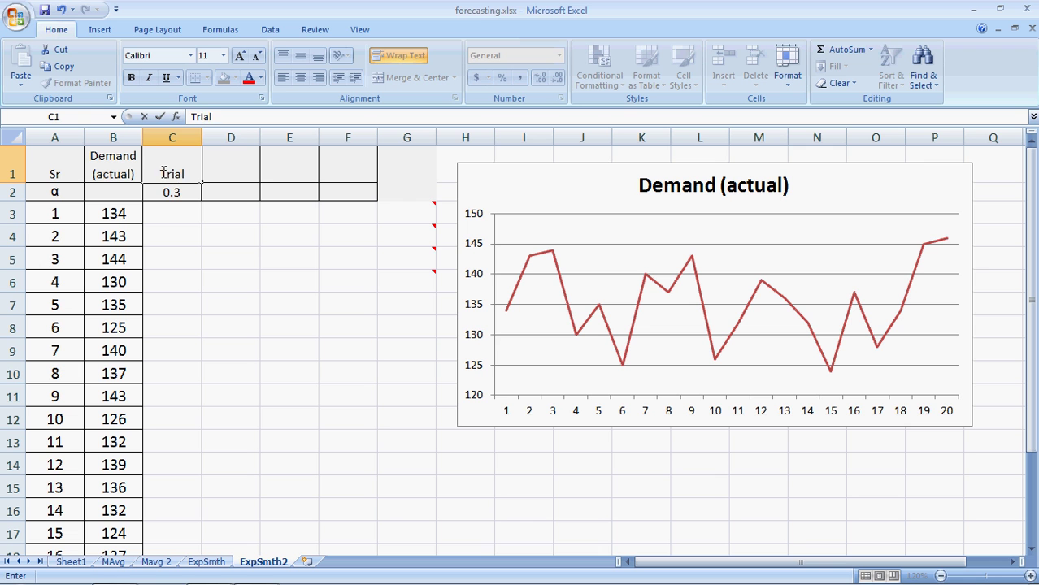
key(Return)
key(Return)
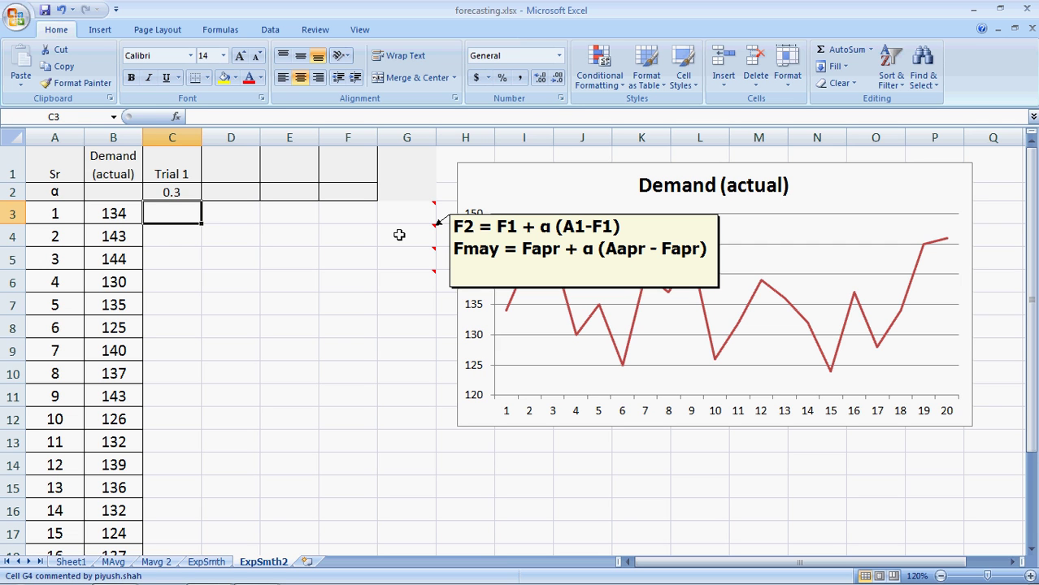
Step: Enter =AVERAGE(B3:B22) in C3 as the first forecast, giving 135.5
text(=av)
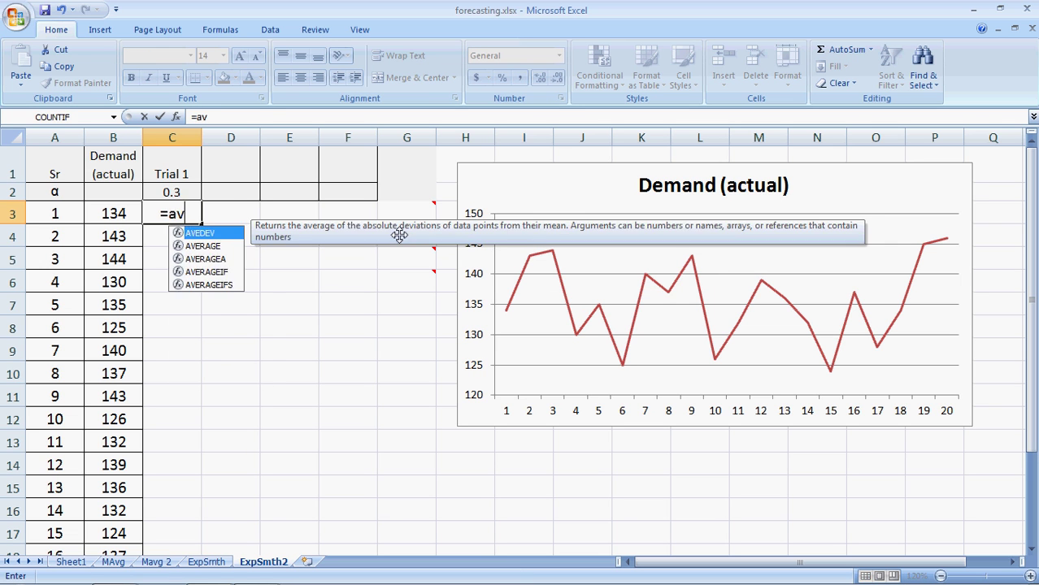
text(erage()
key(Left)
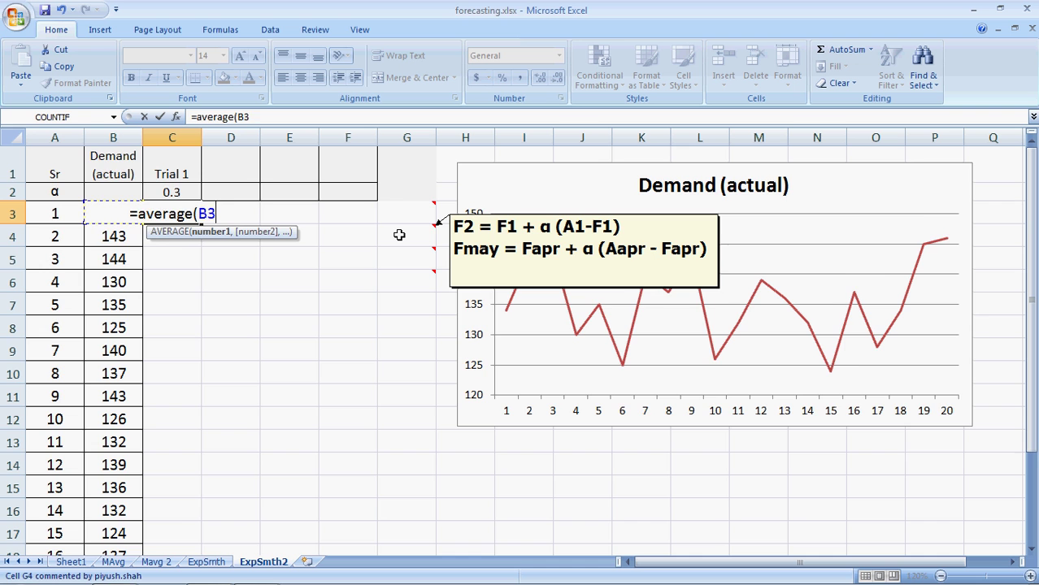
key(shift+Down)
key(shift+Down)
key(shift+Down)
key(shift+Down)
key(shift+Down)
key(shift+Down)
key(shift+Down)
key(shift+Down)
key(shift+Down)
key(shift+Down)
key(shift+Down)
key(shift+Down)
key(shift+Down)
key(shift+Down)
key(shift+Down)
key(shift+Down)
key(shift+Down)
key(shift+Down)
key(shift+Down)
key(shift+Down)
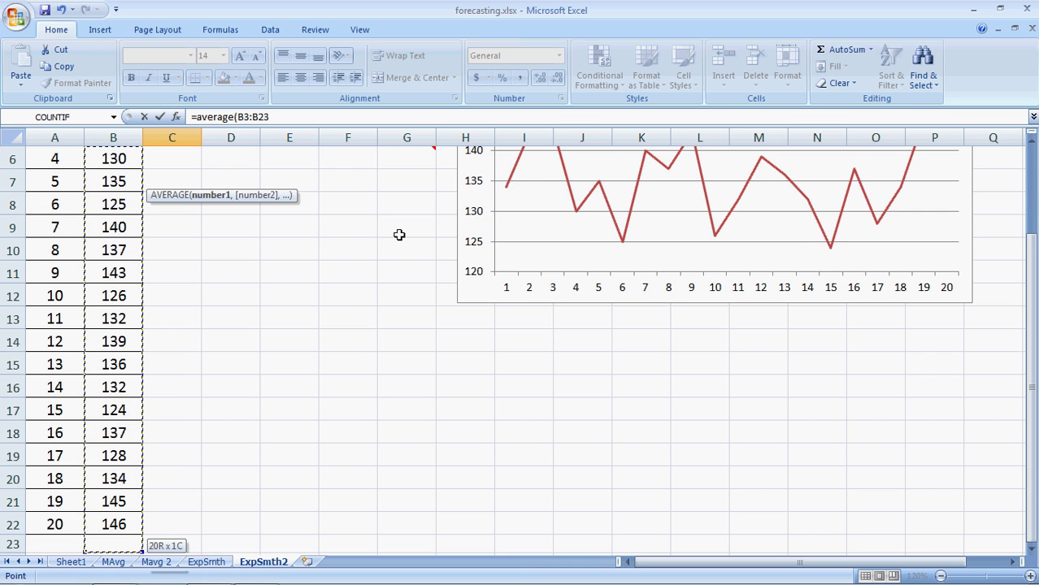
key(shift+Up)
text())
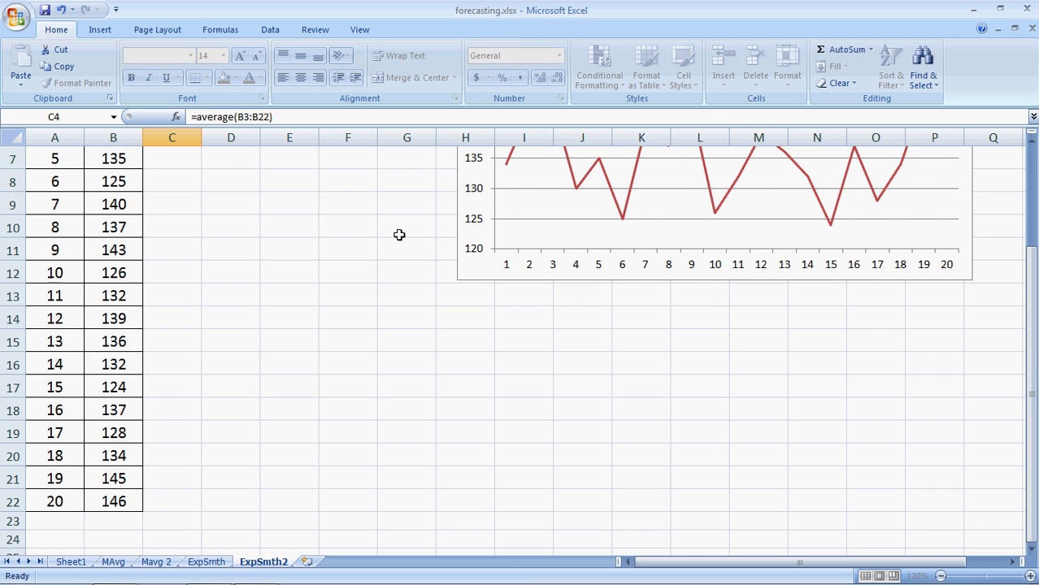
key(Return)
key(Up)
key(Up)
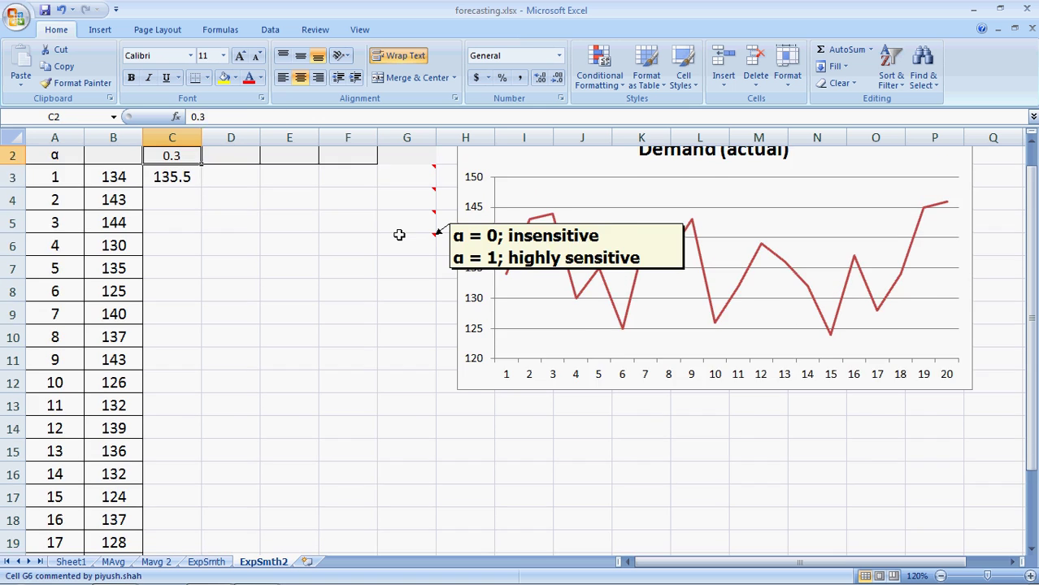
key(Up)
key(Down)
key(Down)
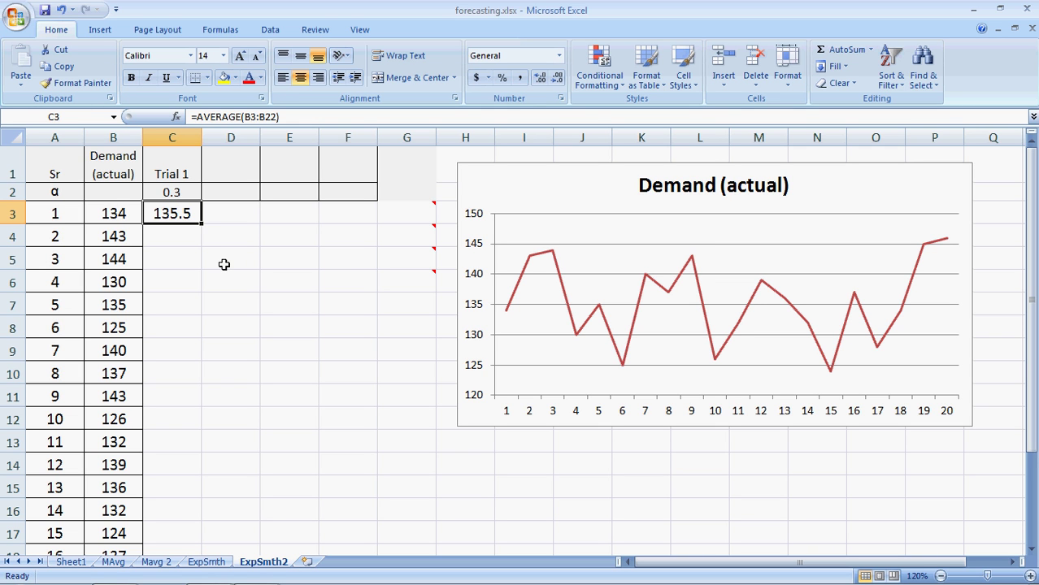
Step: Enter =C3+C2*(B3-C3) in C4 for the second Trial 1 forecast, 135.05
click(178, 234)
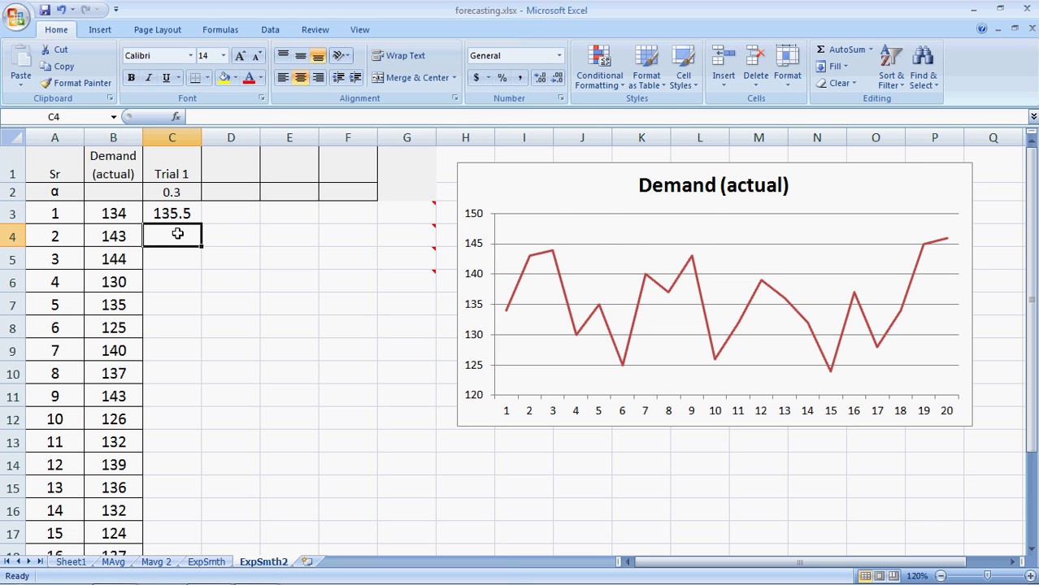
text(=)
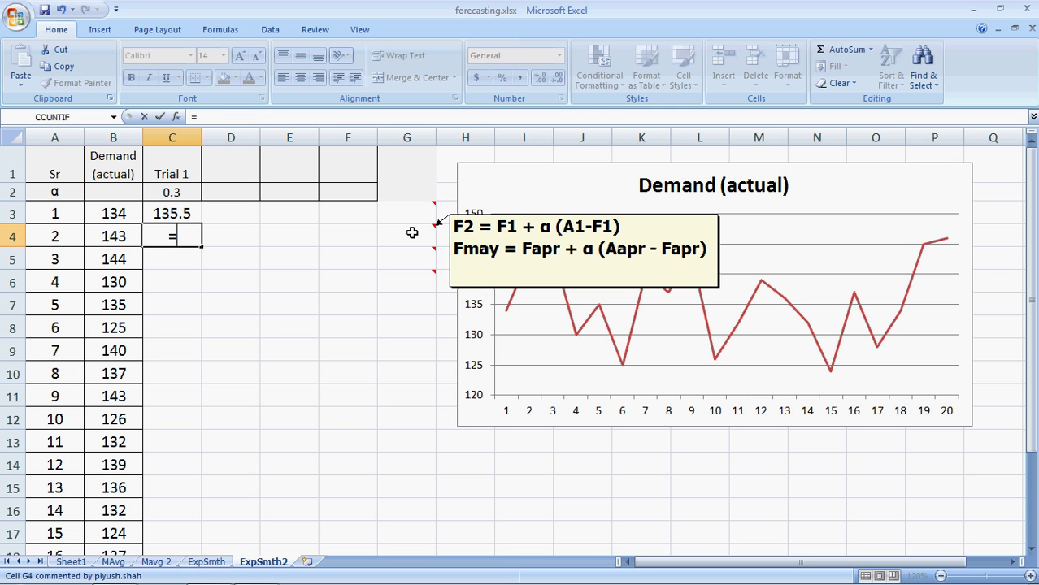
key(Up)
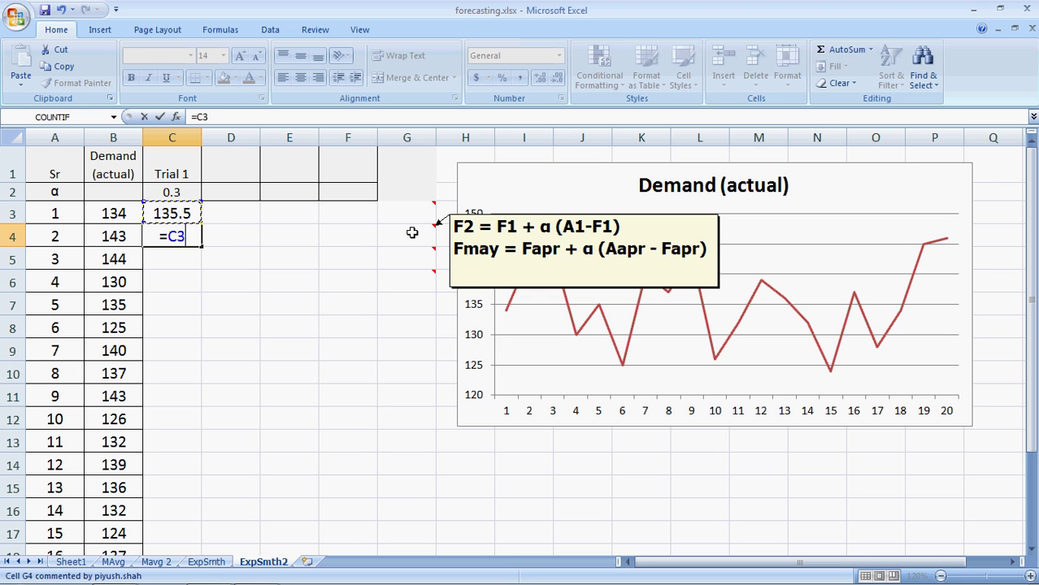
text(+)
key(Up)
key(Up)
text(*)
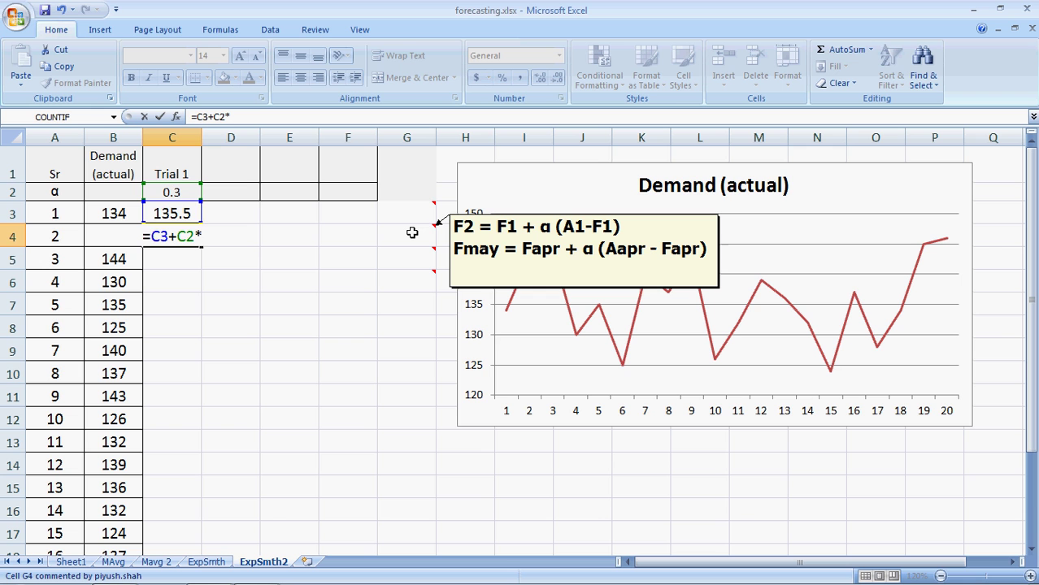
text(()
key(Up)
key(Left)
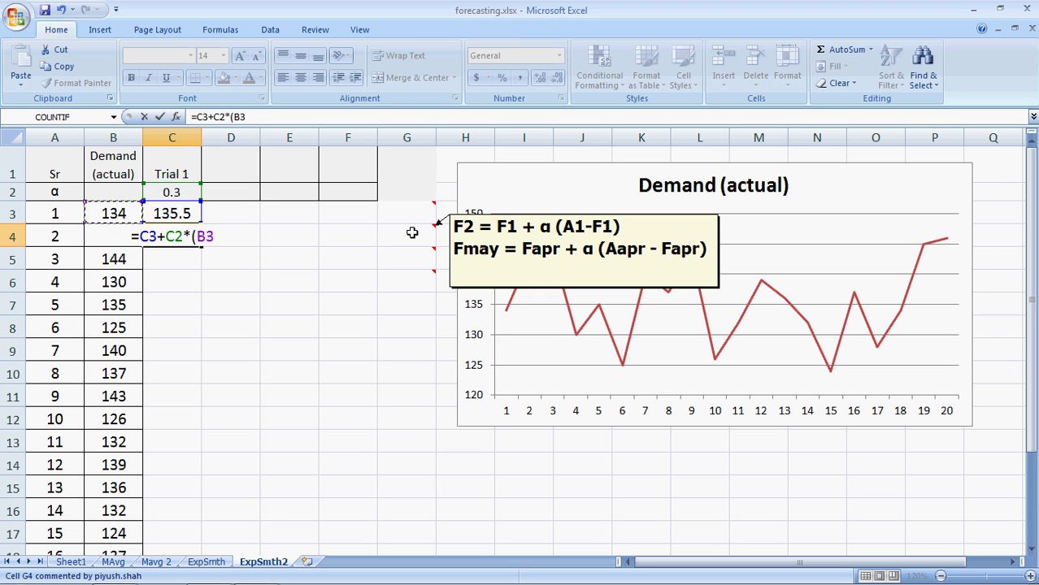
text(-)
key(Up)
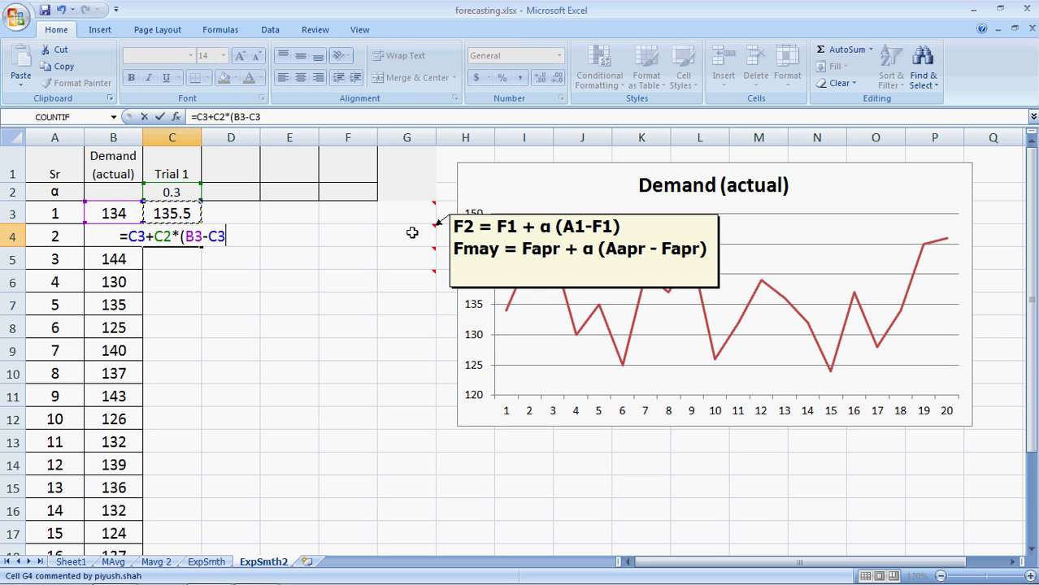
text())
key(Return)
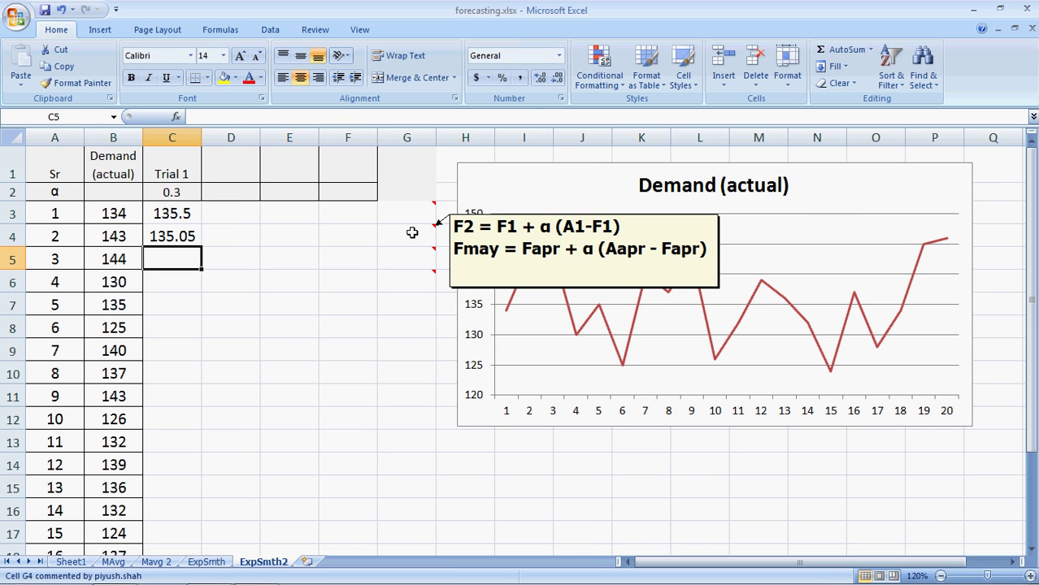
mouse_move(415, 254)
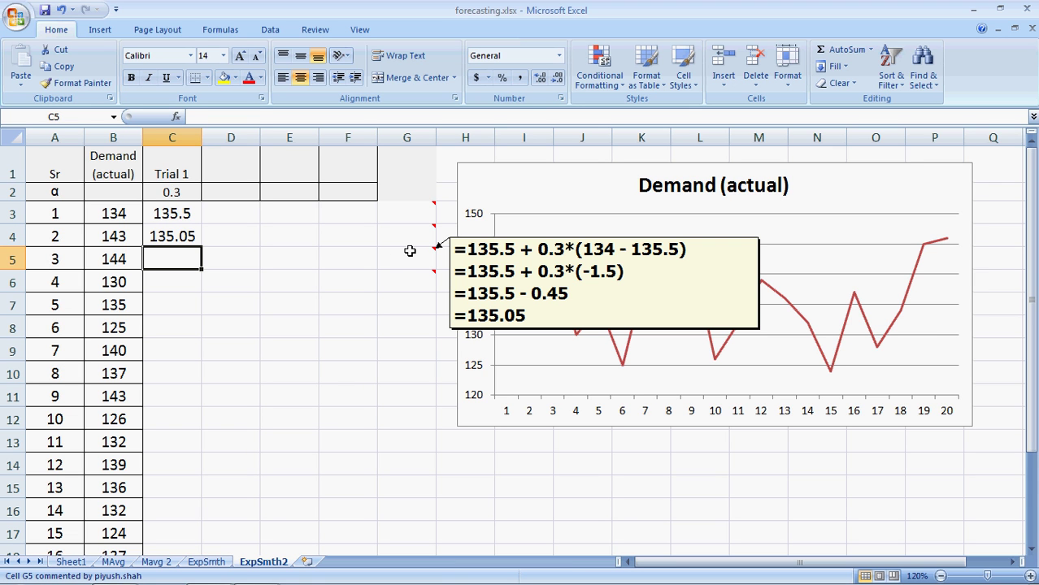
key(Up)
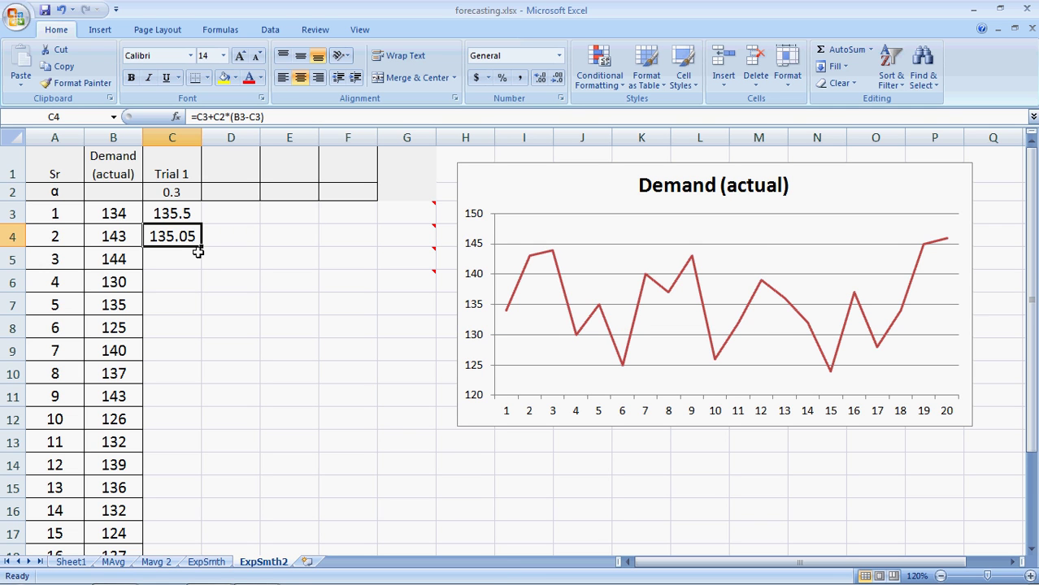
Step: Lock the α reference as C$2 in C4 and fill the formula down to C22
key(F2)
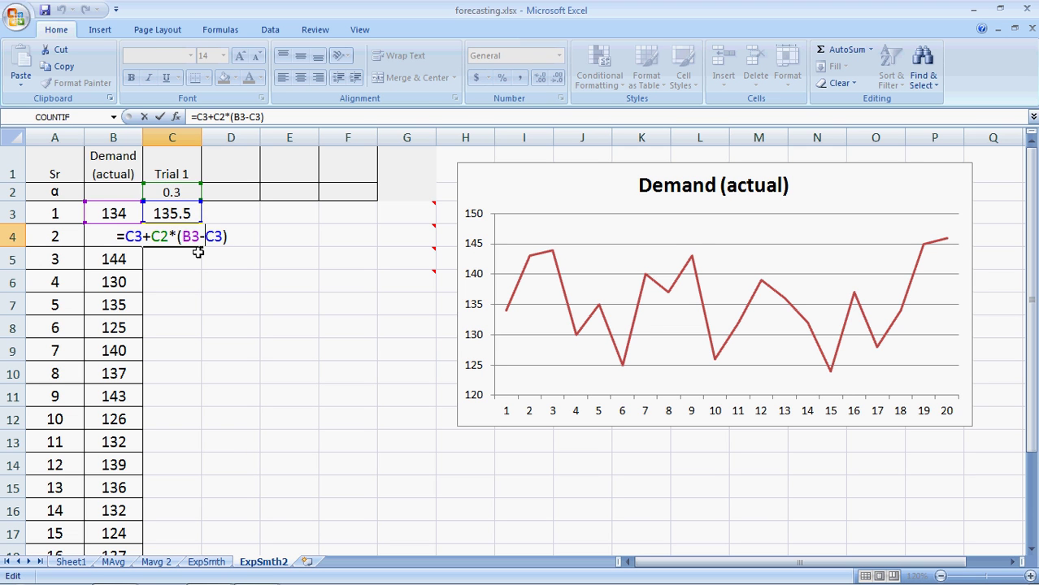
key(Left)
key(Left)
key(Left)
key(Left)
key(Left)
key(Left)
key(Left)
key(Left)
text($)
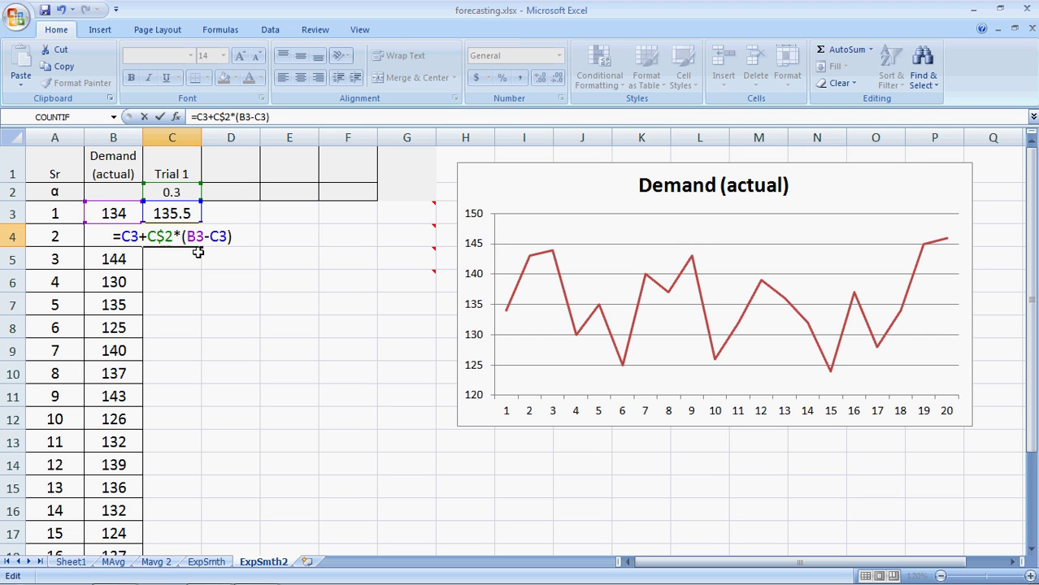
key(Return)
key(Up)
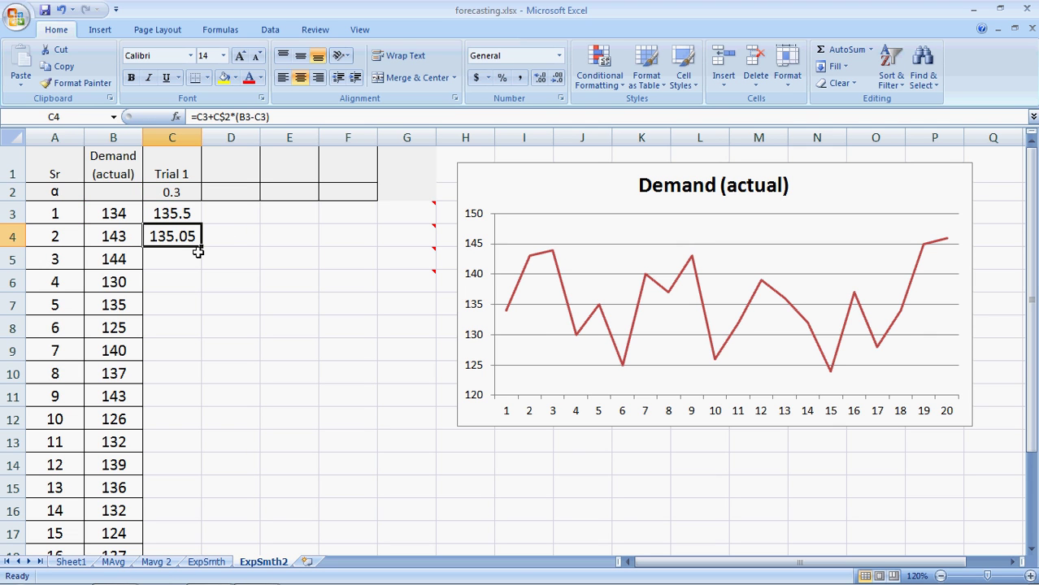
double_click(198, 252)
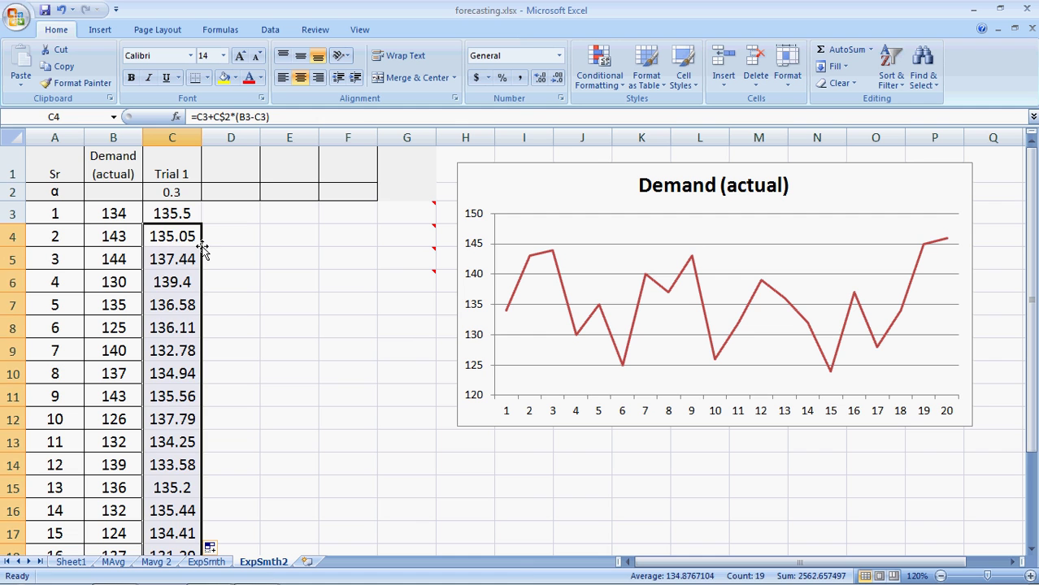
Step: Check the filled Trial 1 forecasts and select the Demand (actual) chart
click(175, 330)
key(Down)
key(Down)
key(Down)
key(Down)
key(Down)
key(Down)
key(Down)
key(Down)
key(Down)
key(Down)
key(Down)
key(Down)
key(Down)
key(Down)
key(Down)
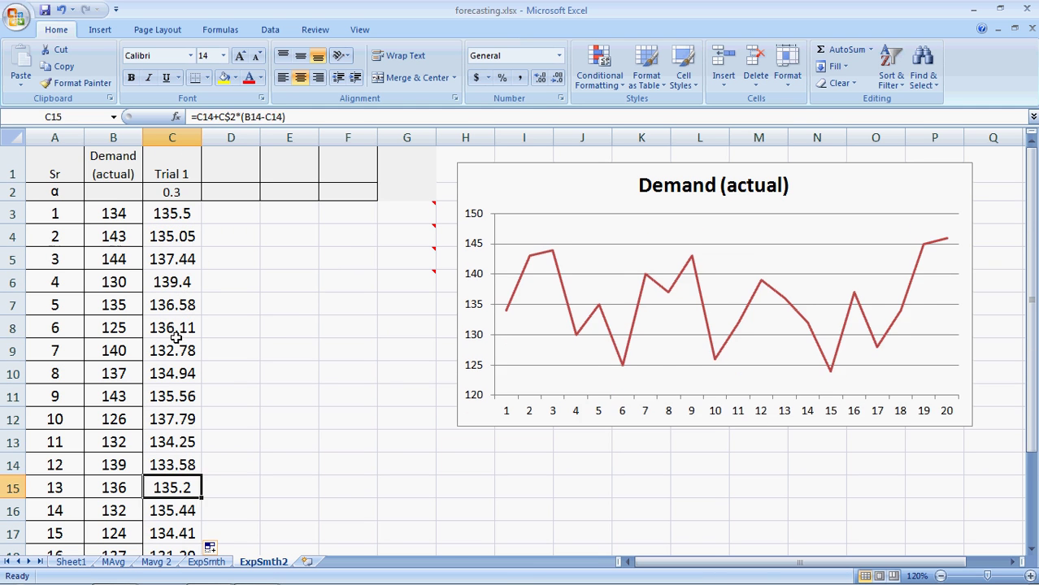
key(Up)
key(Up)
key(Up)
key(Up)
key(Up)
key(Up)
key(Up)
key(Up)
key(Up)
key(Up)
key(Up)
key(Up)
key(Up)
key(Up)
key(Up)
key(Up)
key(Up)
key(Up)
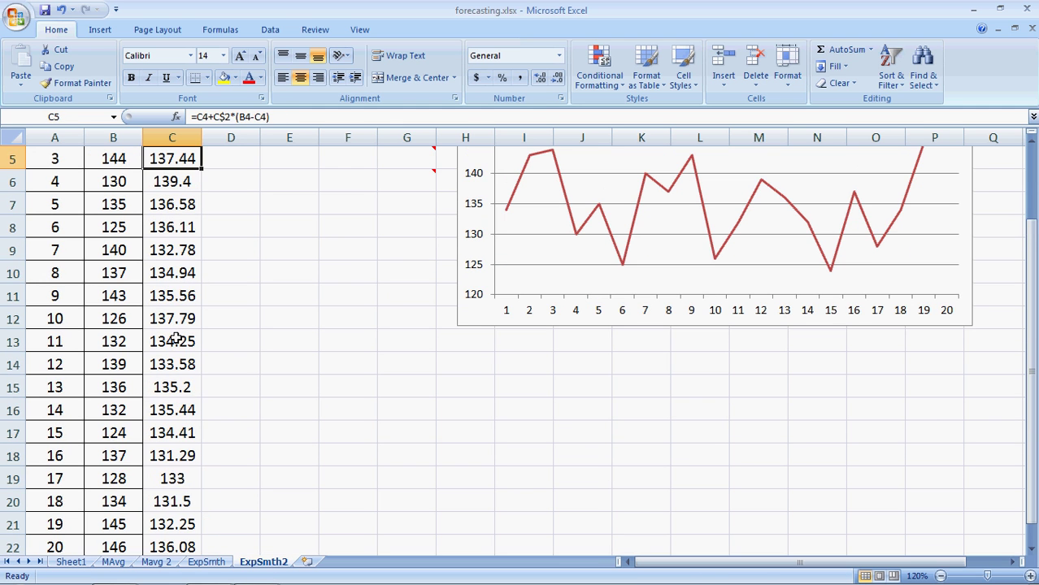
key(Up)
key(Up)
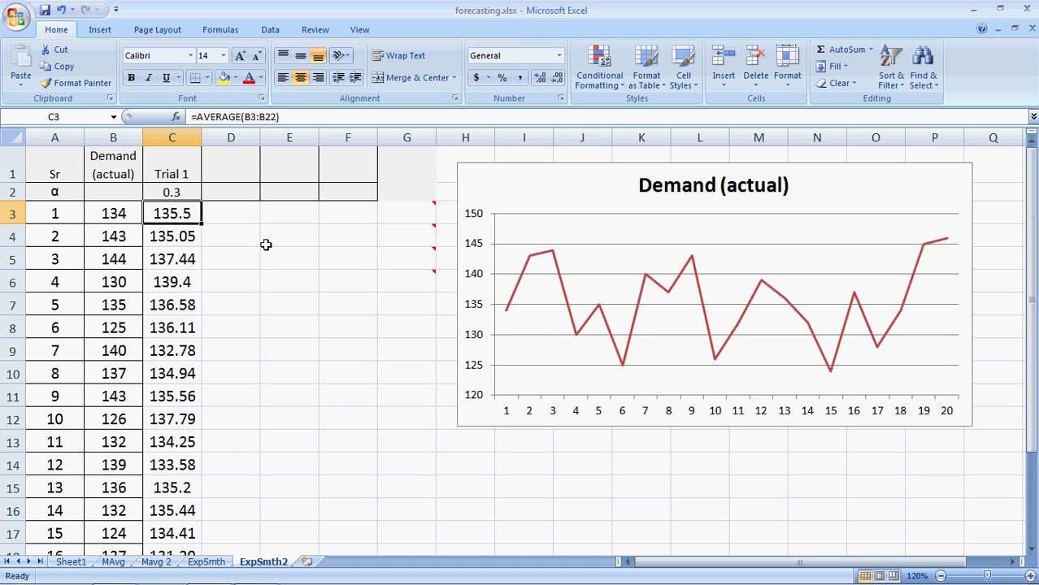
click(545, 328)
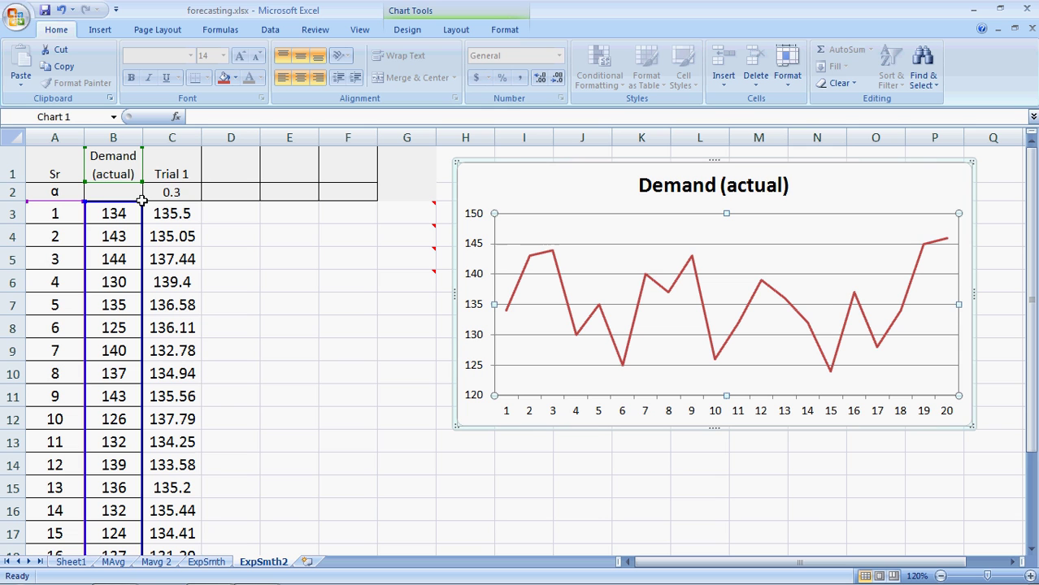
Step: Extend the chart's source range from column B to column C to plot Trial 1
drag(141, 200, 186, 200)
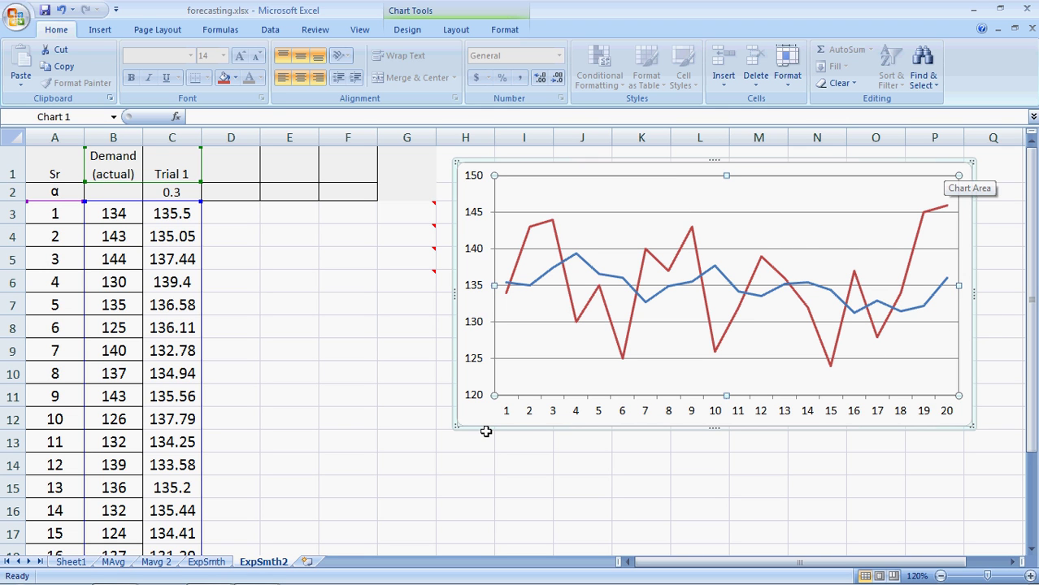
Step: Enter α 0.8 in D2 and the heading 'Trial 2' in D1
click(228, 196)
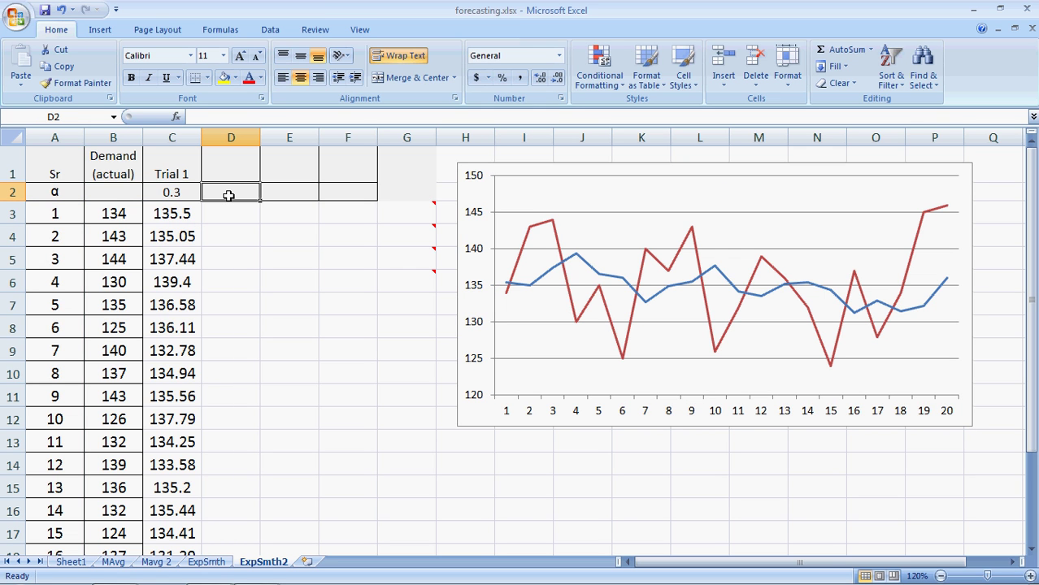
text(.)
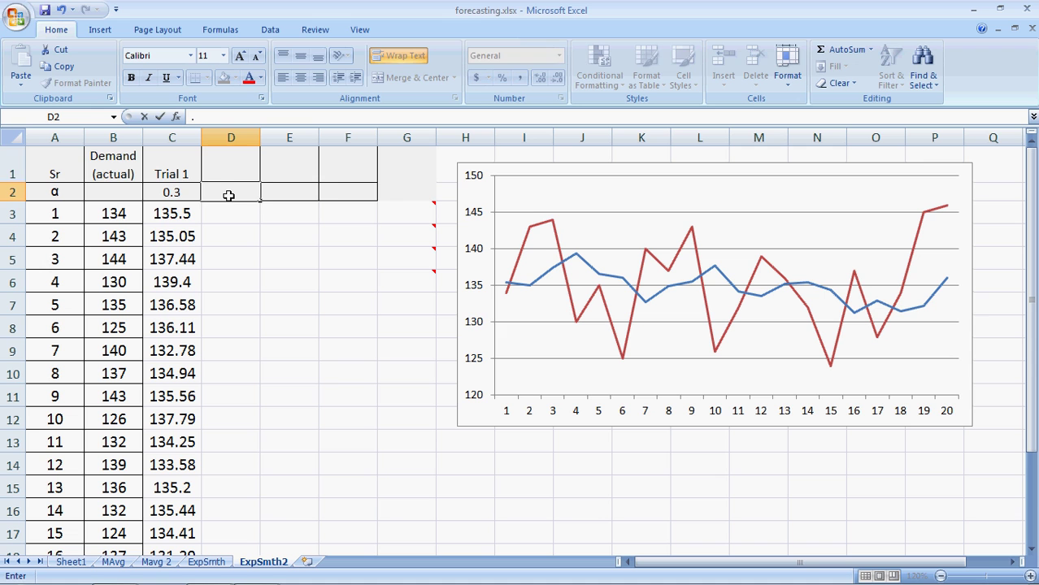
text(8)
key(Up)
text(T)
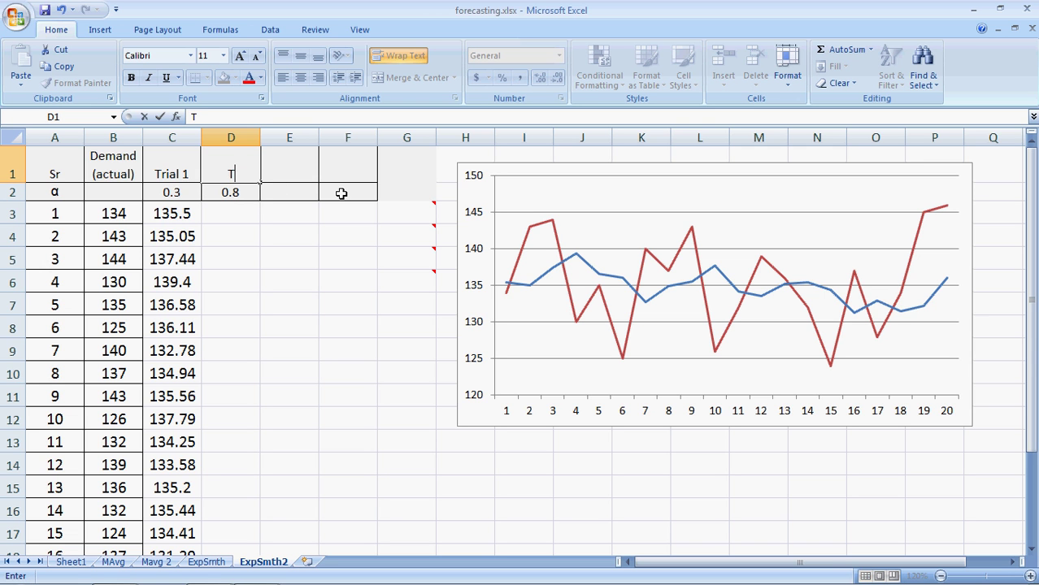
text(rial 2)
key(Return)
Step: Enter =AVERAGE(B3:B22) in D3 as the first Trial 2 forecast, 135.5
key(Down)
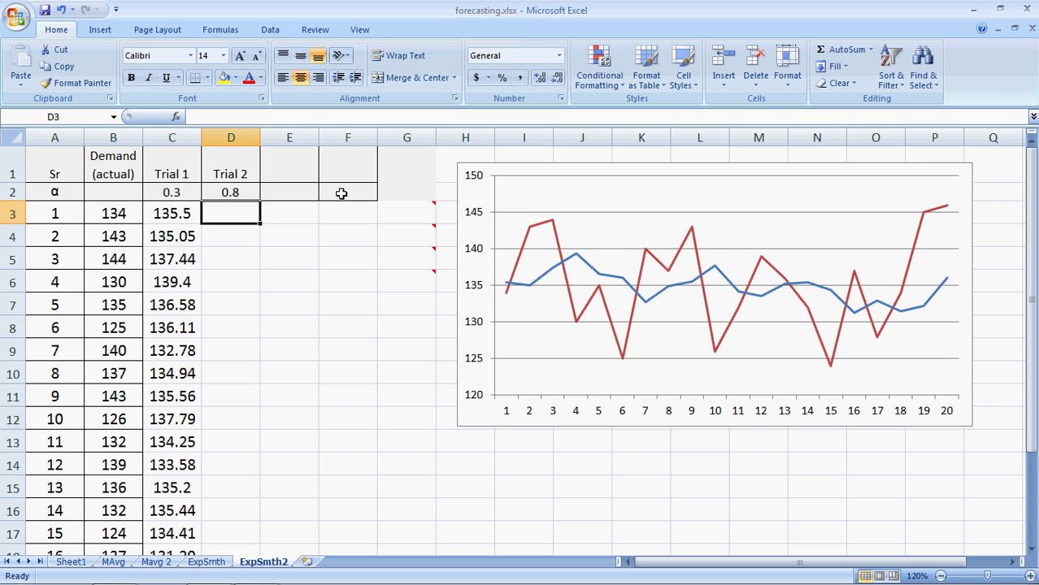
text(=aver)
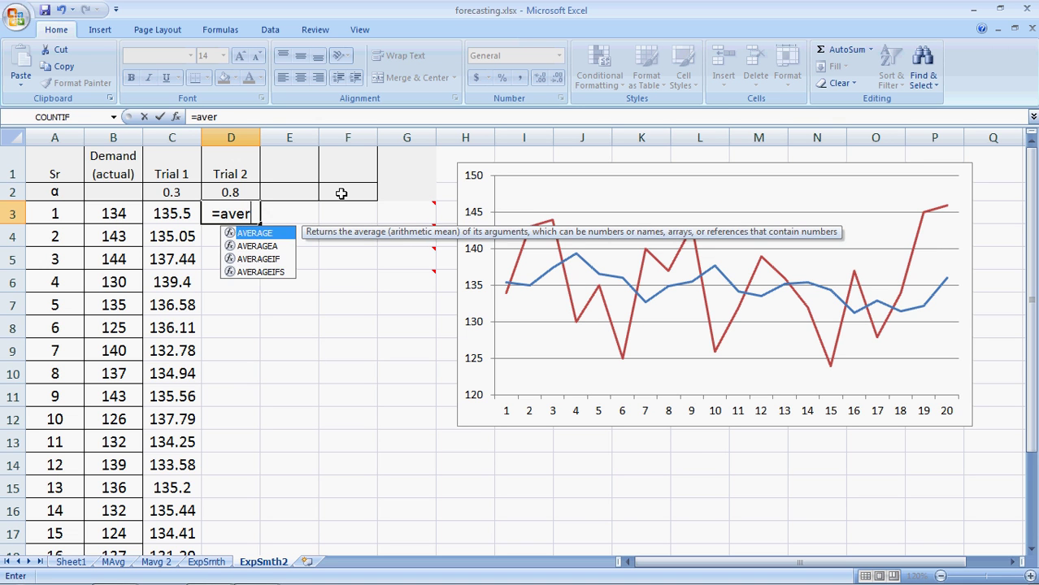
text(age()
key(Left)
key(Left)
key(shift+Down)
key(shift+Down)
key(shift+Down)
key(shift+Down)
key(shift+Down)
key(shift+Down)
key(shift+Down)
key(shift+Down)
key(shift+Down)
key(shift+Down)
key(shift+Down)
key(shift+Down)
key(shift+Down)
key(shift+Down)
key(shift+Down)
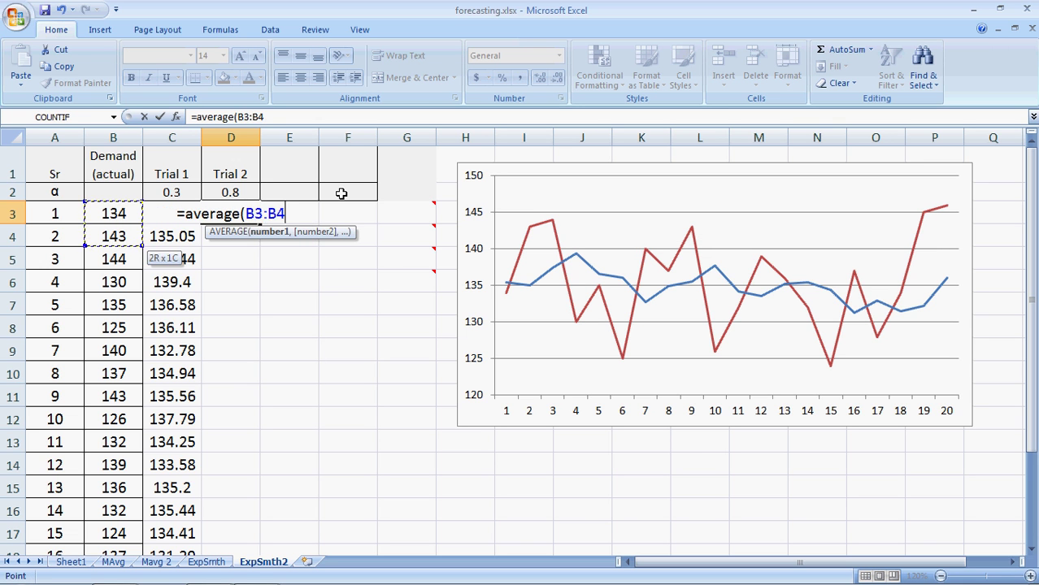
key(shift+Down)
key(shift+Down)
key(shift+Down)
key(shift+Down)
key(shift+Down)
key(shift+Down)
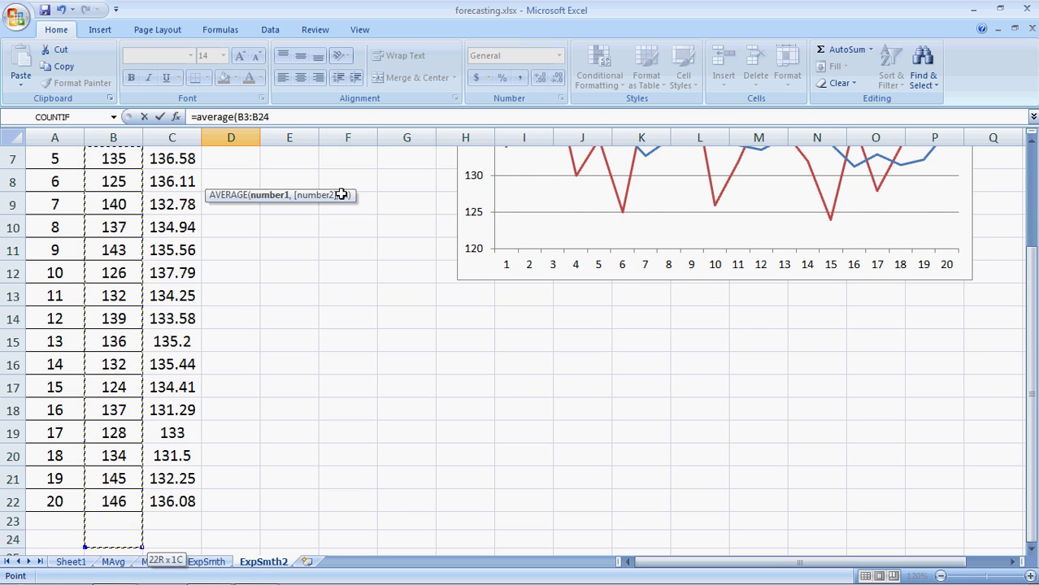
key(shift+Up)
key(shift+Up)
key(Return)
key(Up)
key(Up)
key(Up)
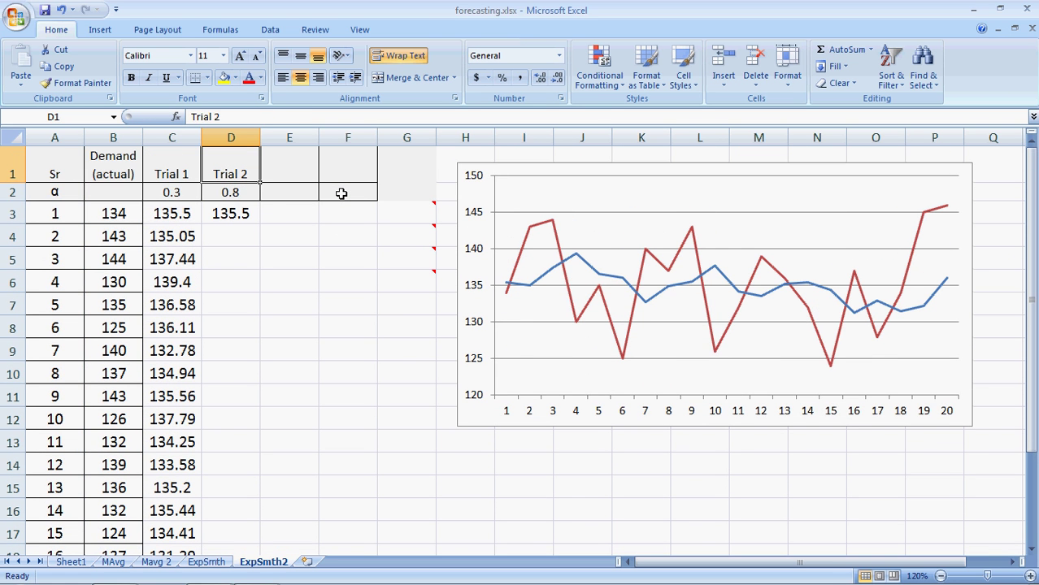
key(Down)
key(Down)
key(Down)
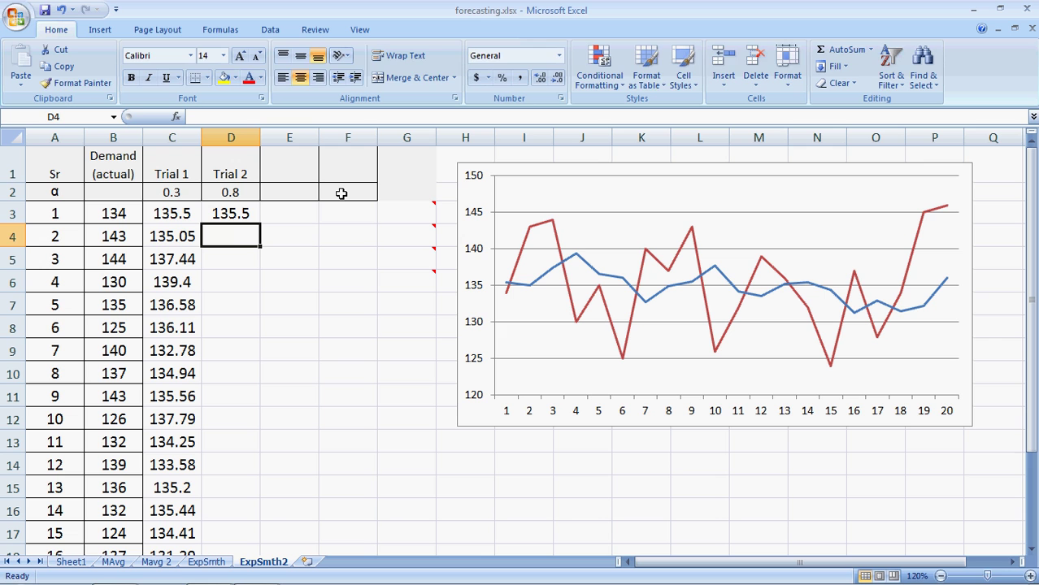
Step: Enter the smoothing formula =D3+D2*(B3-D3) in D4
text(=)
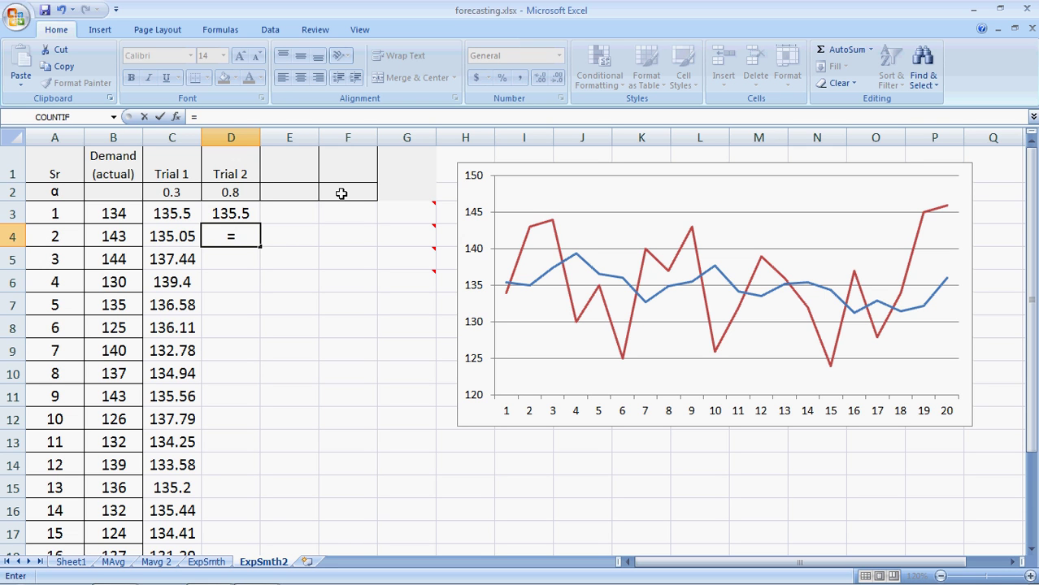
key(Up)
text(+)
key(Up)
key(Up)
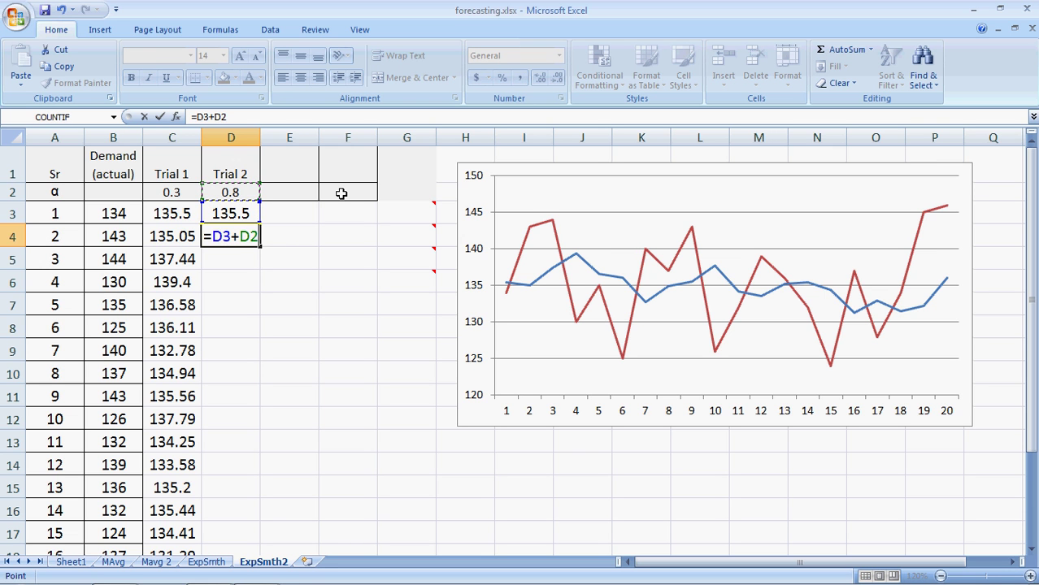
text(*()
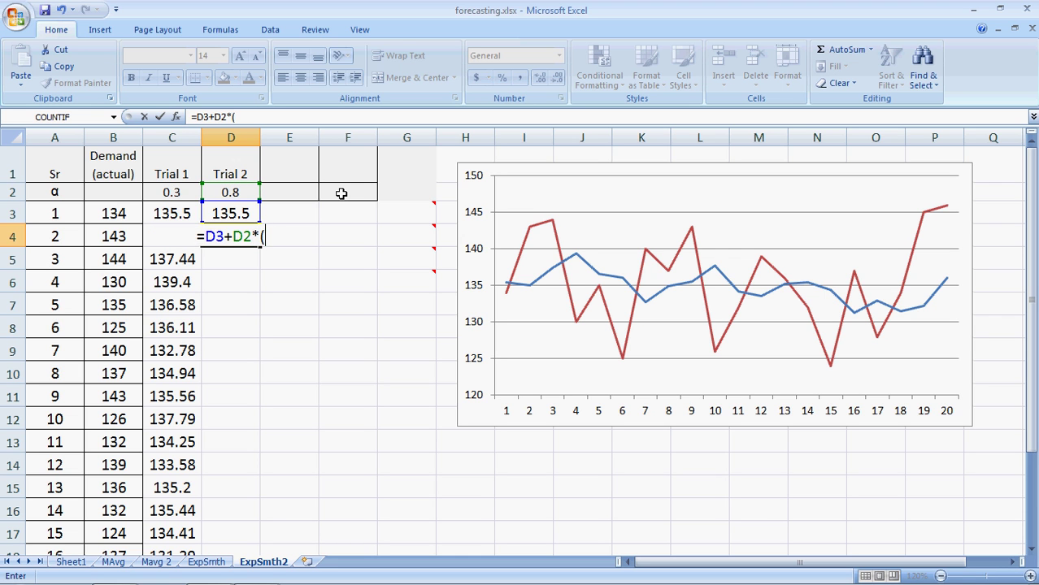
key(Up)
key(Left)
key(Left)
text(-)
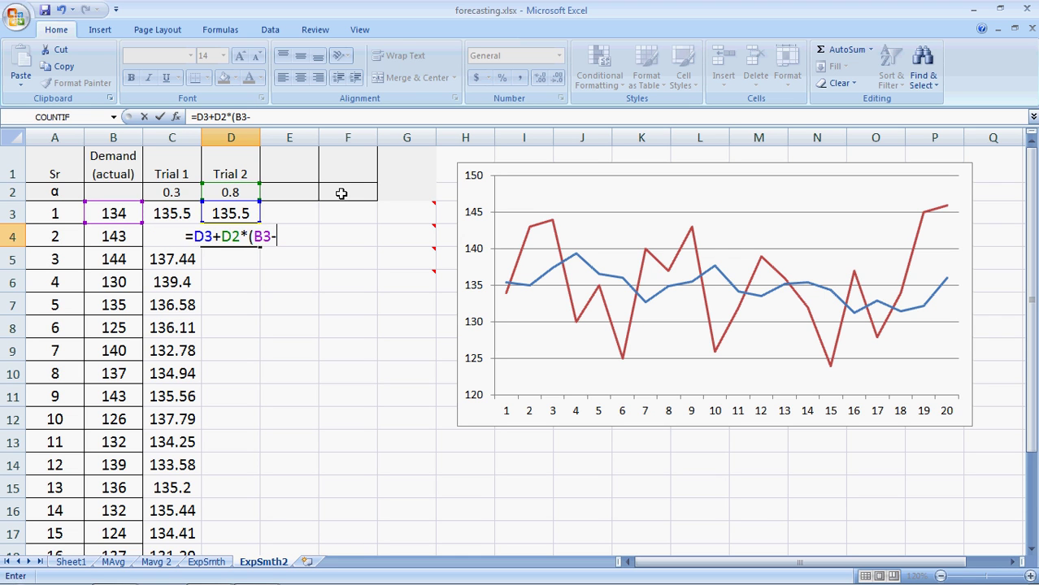
key(Up)
text())
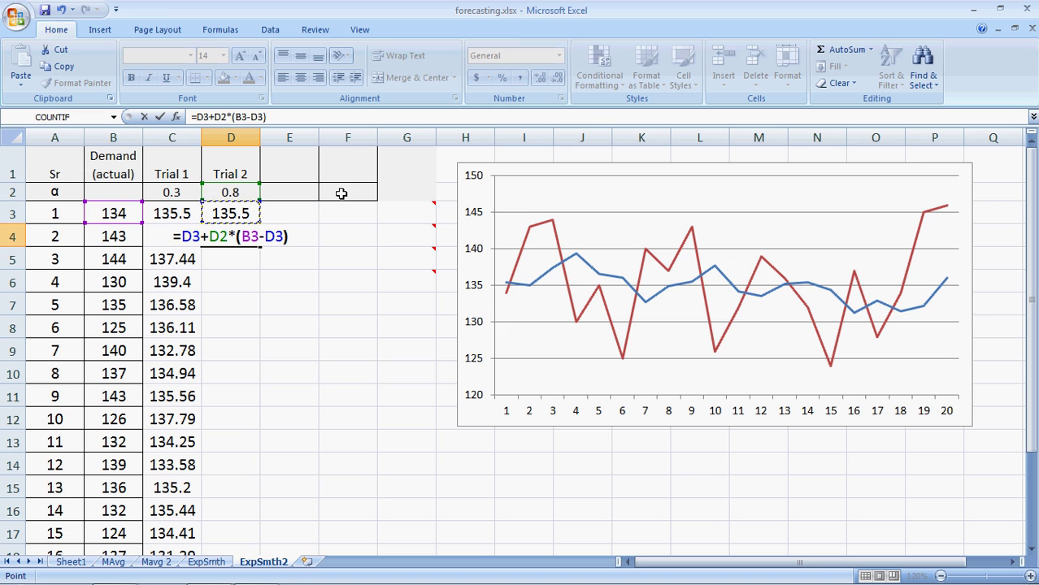
key(Return)
key(Up)
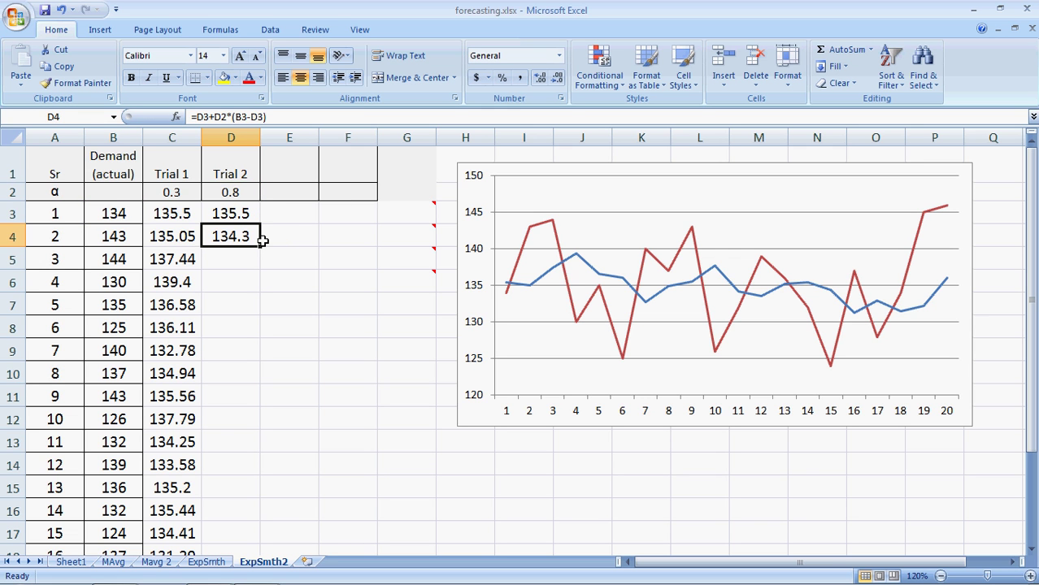
Step: Lock the α reference as D$2 and fill the D4 formula down column D
key(F2)
key(Left)
key(Left)
key(Left)
key(Left)
key(Left)
key(Left)
key(Left)
key(Left)
key(Left)
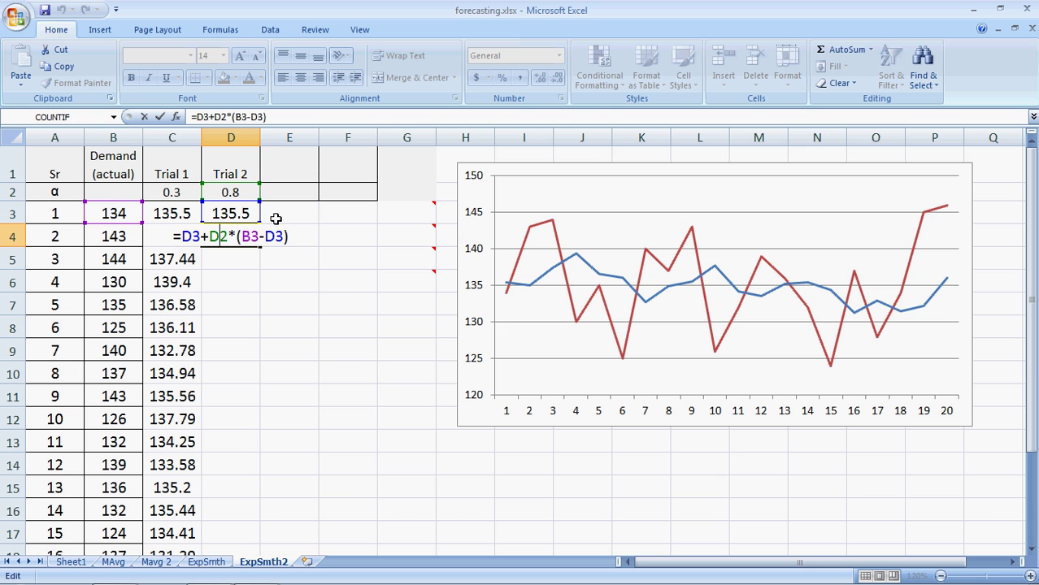
text($)
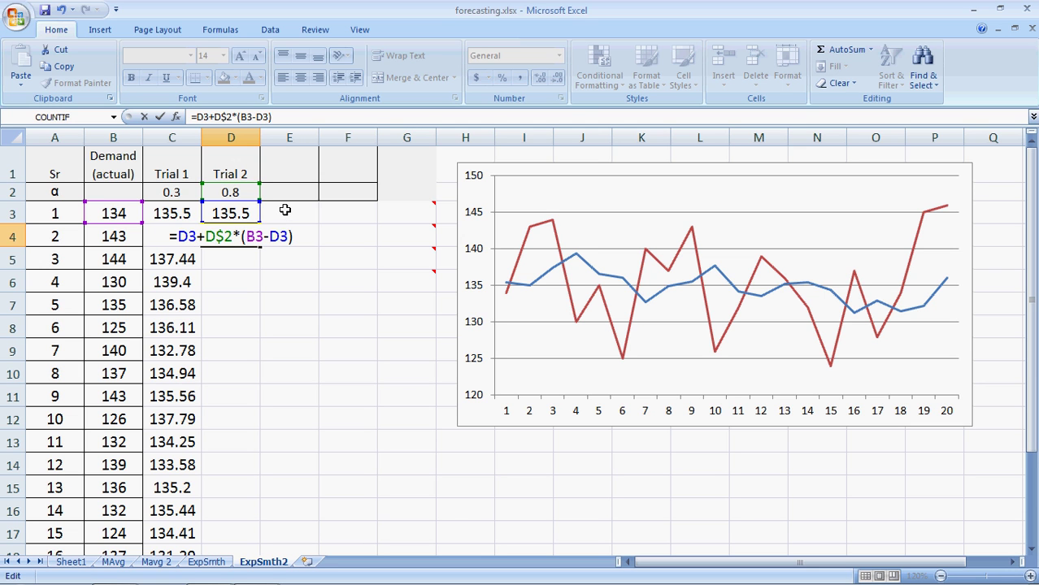
key(Return)
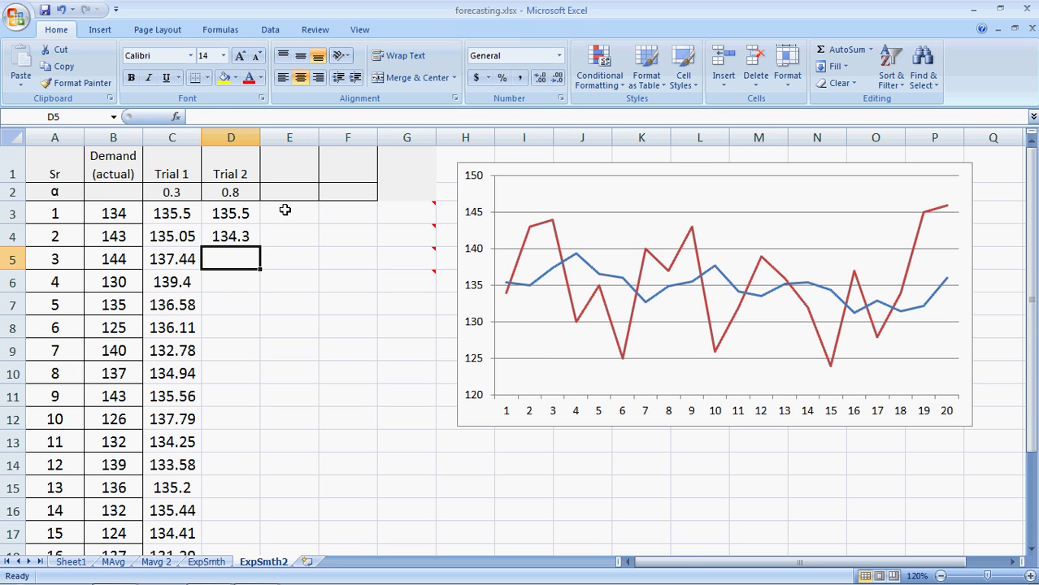
key(Up)
double_click(260, 247)
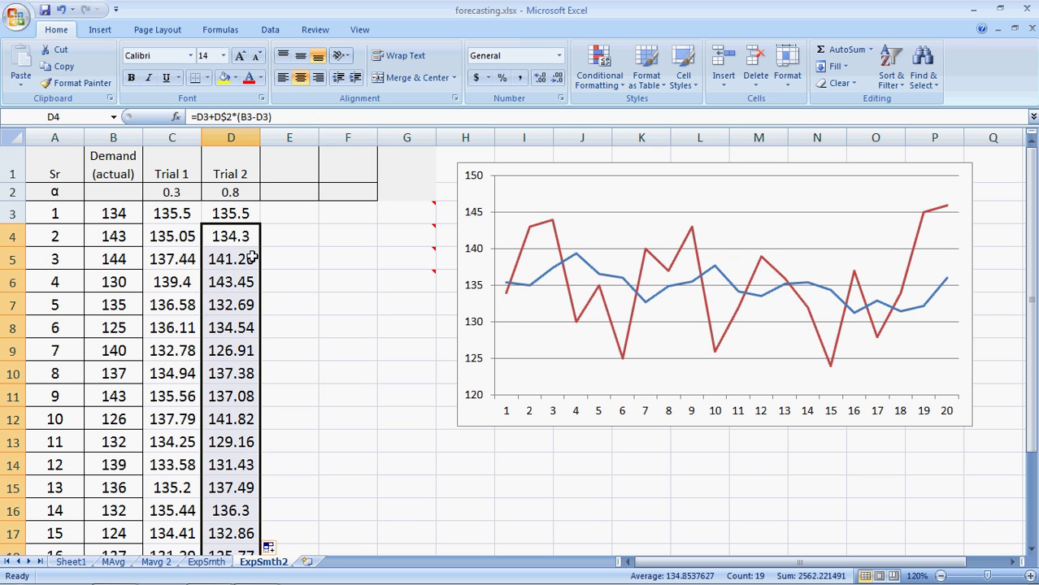
Step: Extend the chart's data range to column D so Trial 2 plots as a third line
click(544, 298)
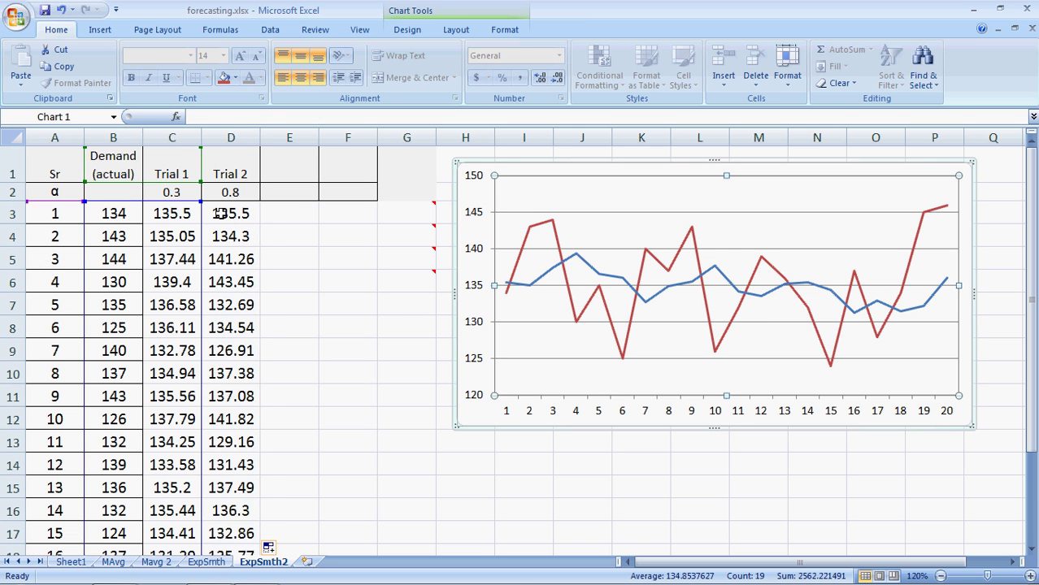
drag(206, 203, 236, 200)
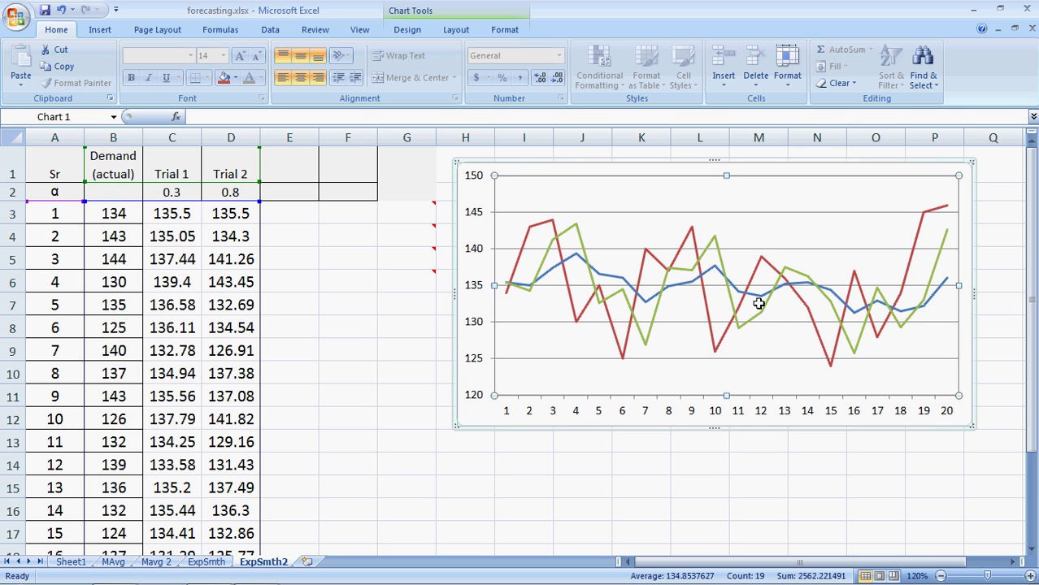
mouse_move(758, 298)
Step: Enter the heading 'Trial 3' in E1, fixing its typo, and α 0 in E2
click(303, 167)
text(Tria 3)
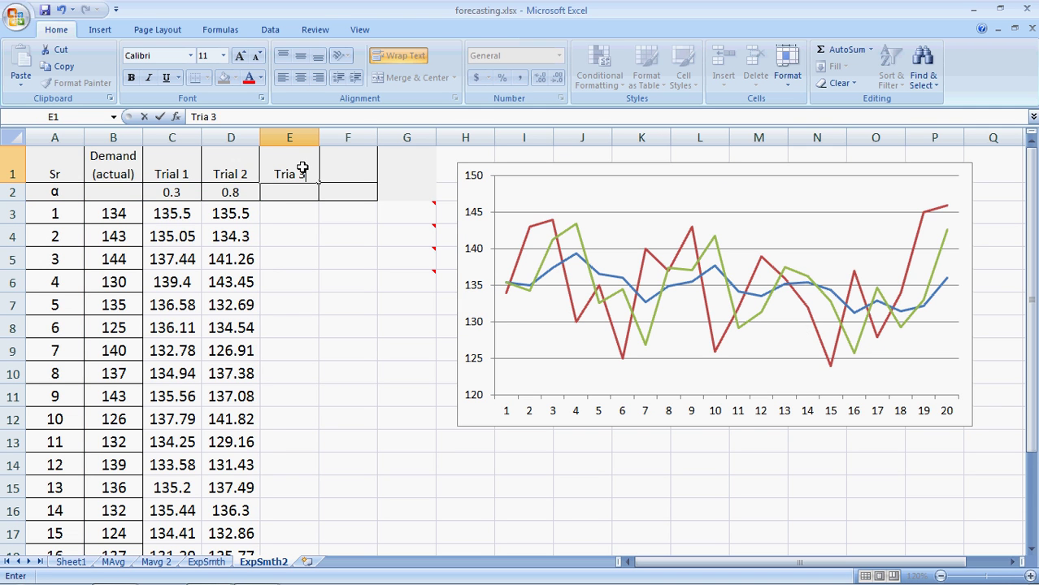
key(Return)
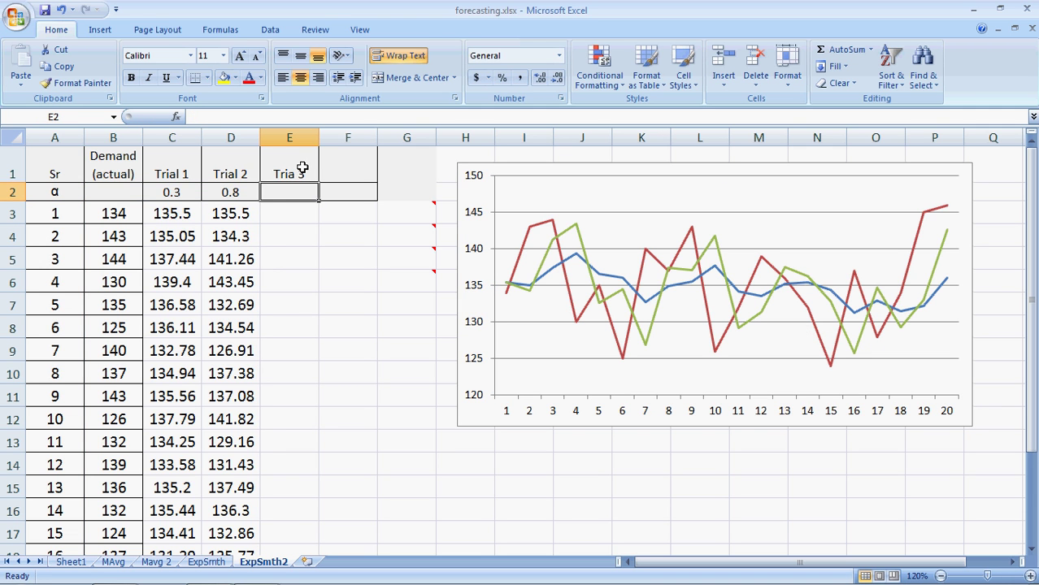
double_click(302, 168)
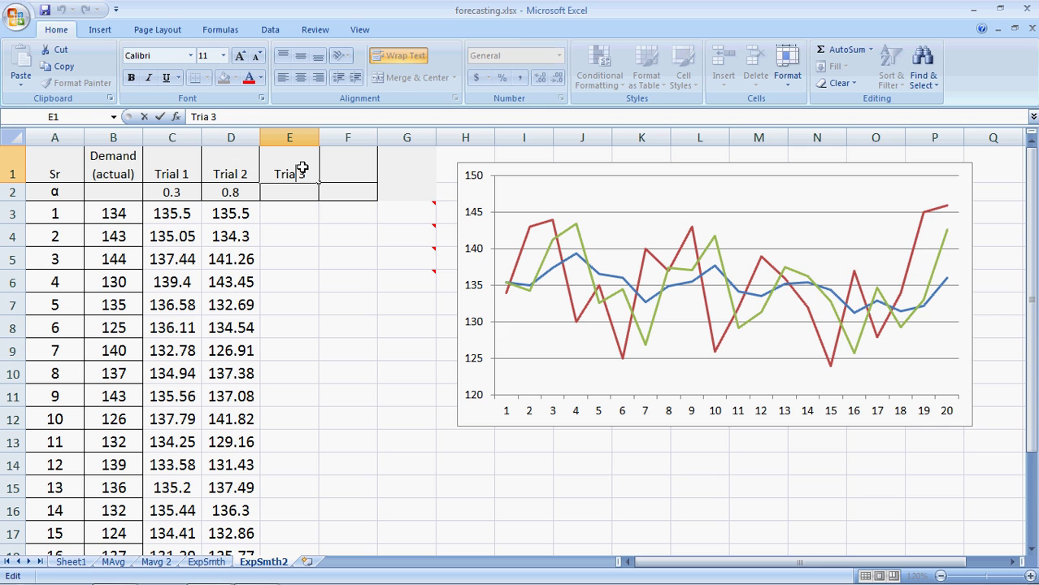
text(l)
key(Return)
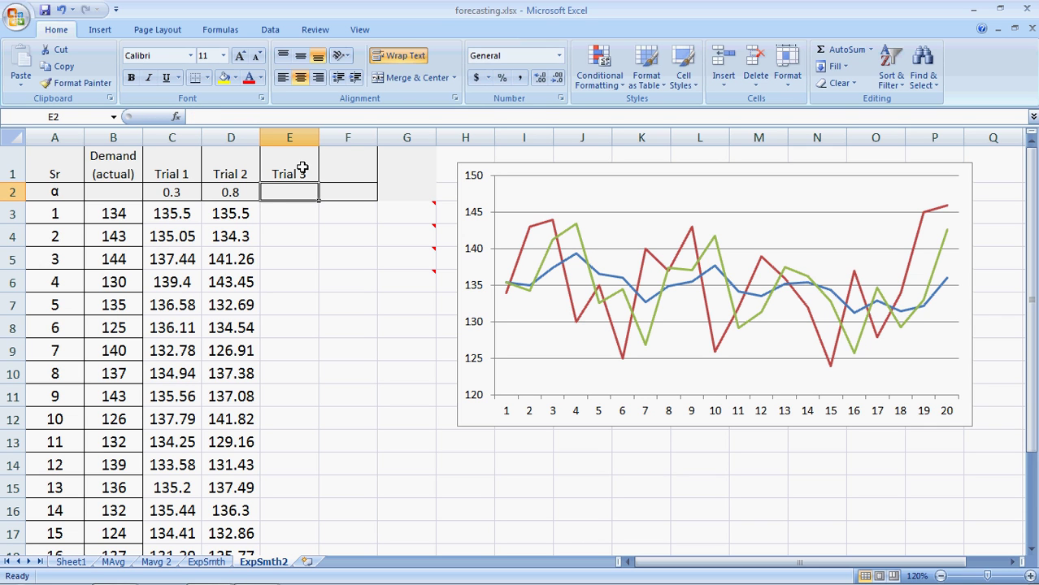
text(0)
key(Return)
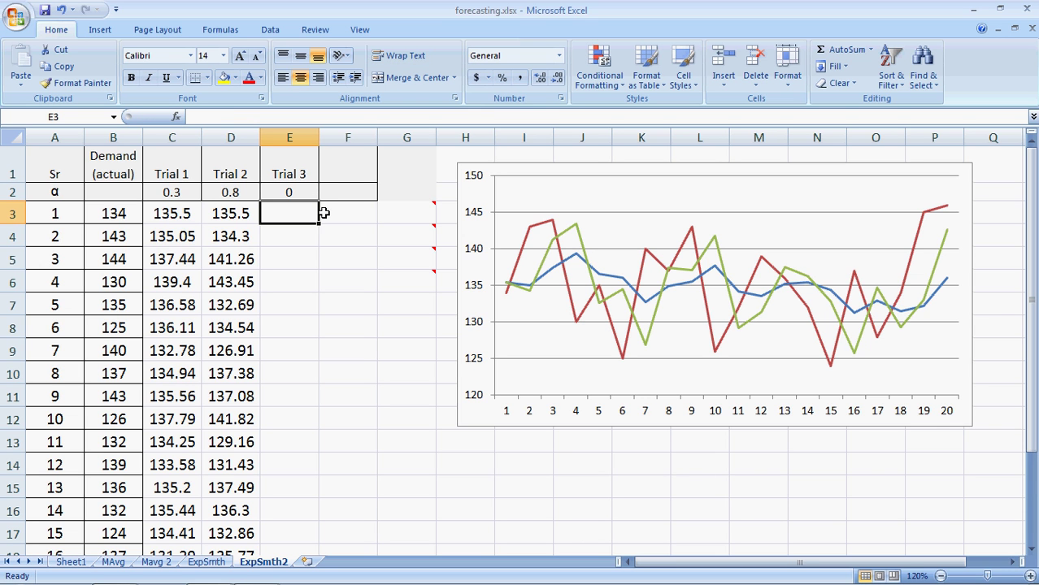
Step: Enter =AVERAGE(B3:B22) in E3 as the first Trial 3 forecast, 135.5
text(=averag)
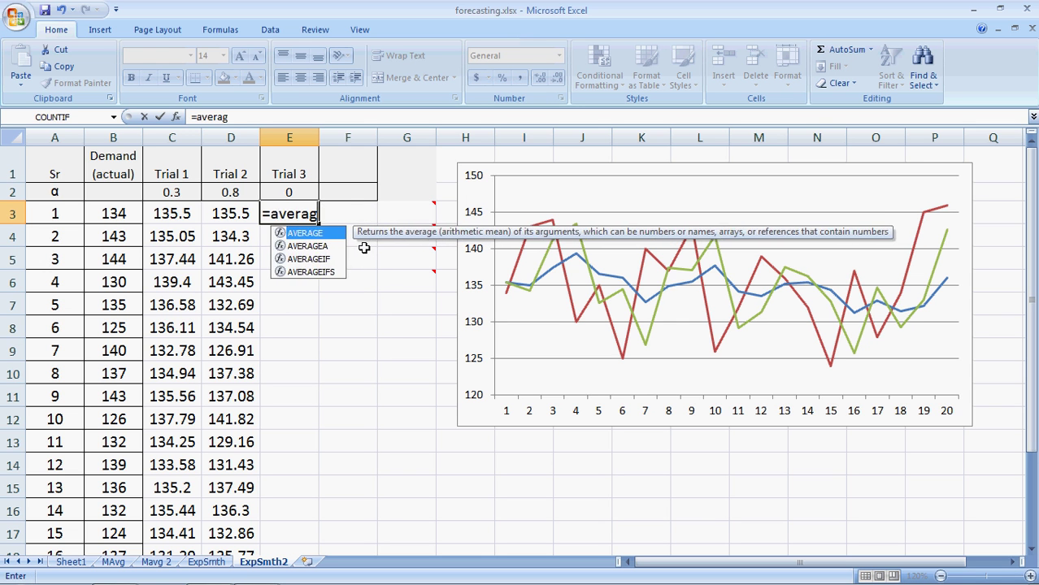
text(e()
key(Left)
key(Left)
key(Left)
key(shift+Down)
key(shift+Down)
key(shift+Down)
key(shift+Down)
key(shift+Down)
key(shift+Down)
key(shift+Down)
key(shift+Down)
key(shift+Down)
key(shift+Down)
key(shift+Down)
key(shift+Down)
key(shift+Down)
key(shift+Down)
key(shift+Down)
key(shift+Down)
key(shift+Down)
key(shift+Down)
key(shift+Down)
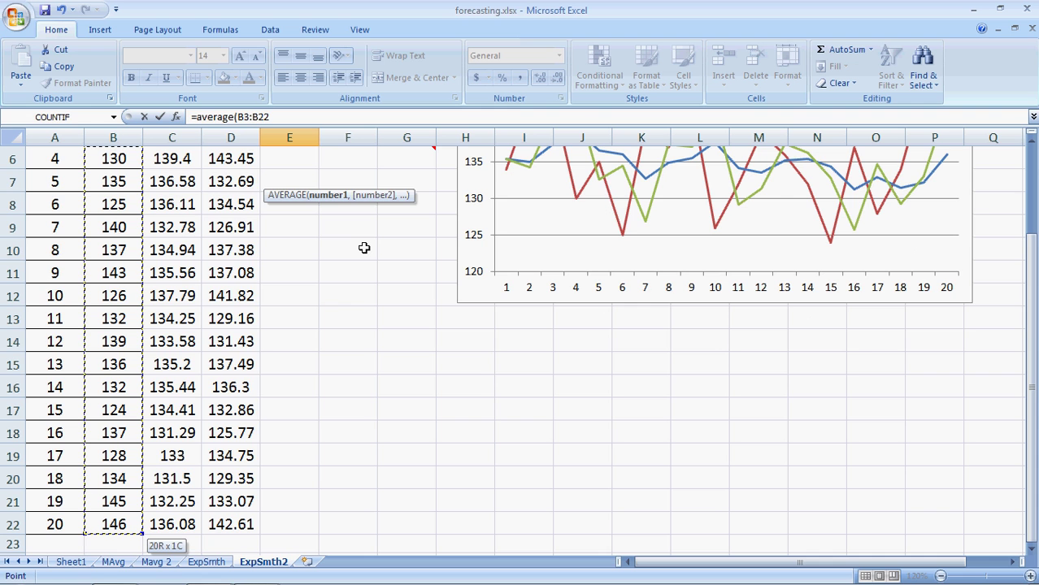
key(ctrl+Return)
scroll(364, 247, up, 2)
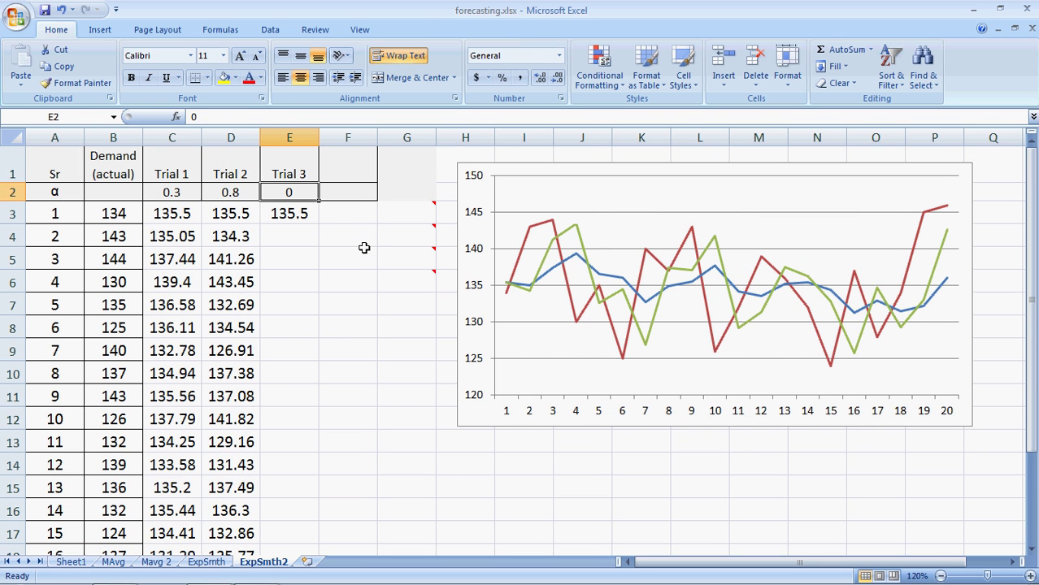
Step: Build the smoothing formula =E3+E2*(B3-E3) in E4
key(Down)
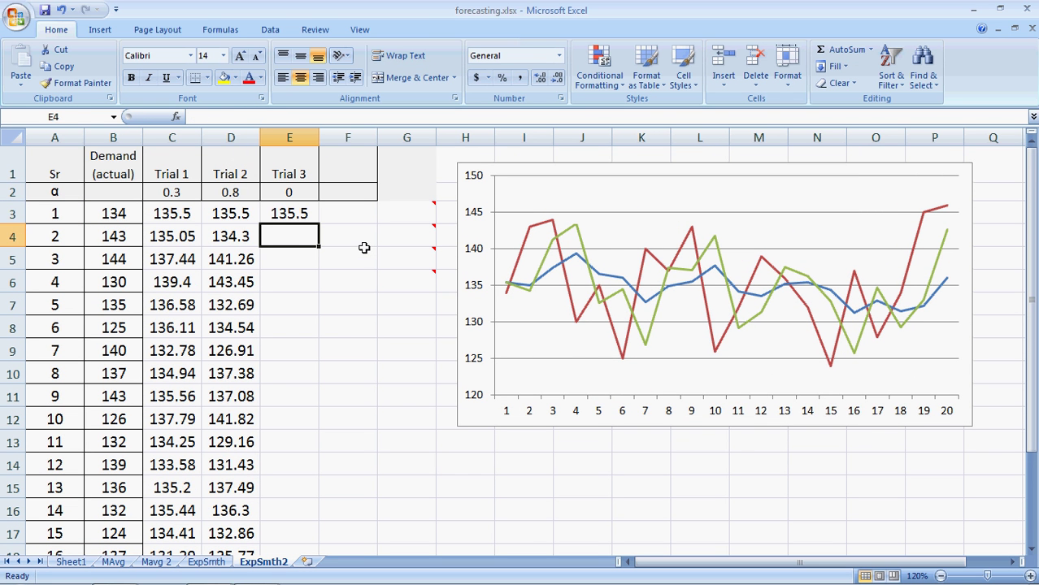
text(=)
key(Up)
text(+)
key(Up)
key(Up)
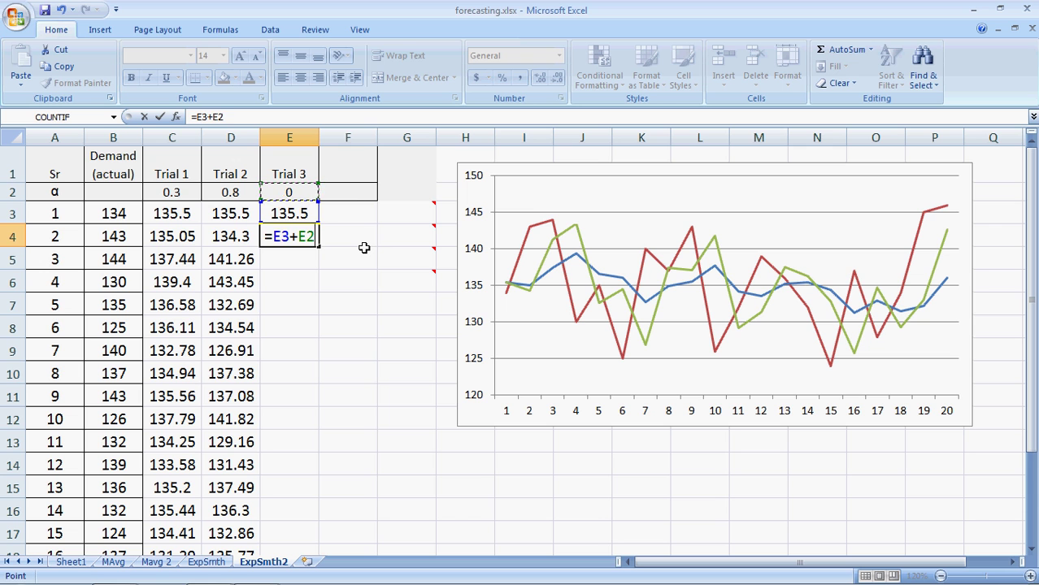
text(*()
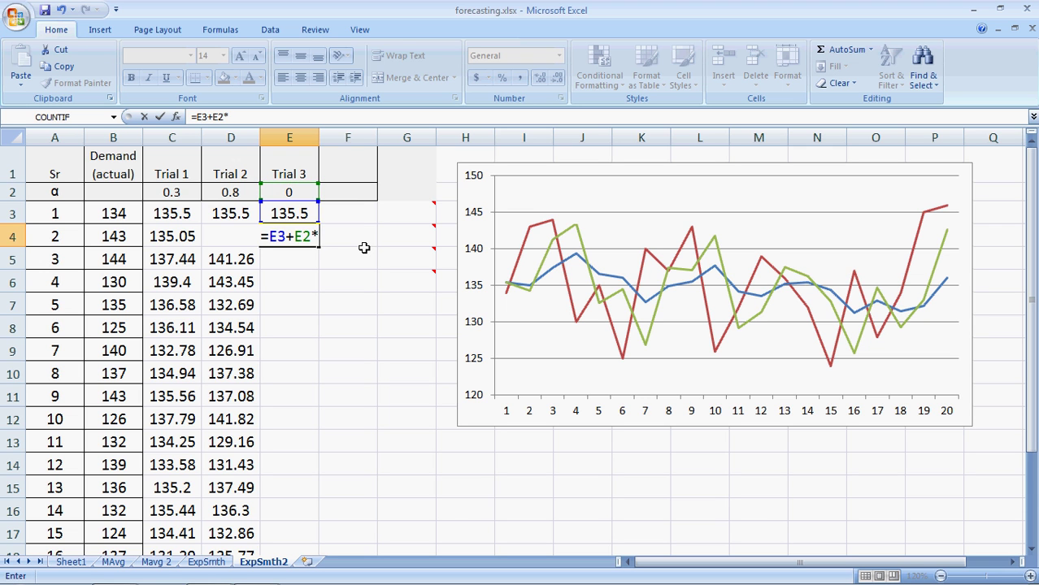
key(Left)
key(Left)
key(Left)
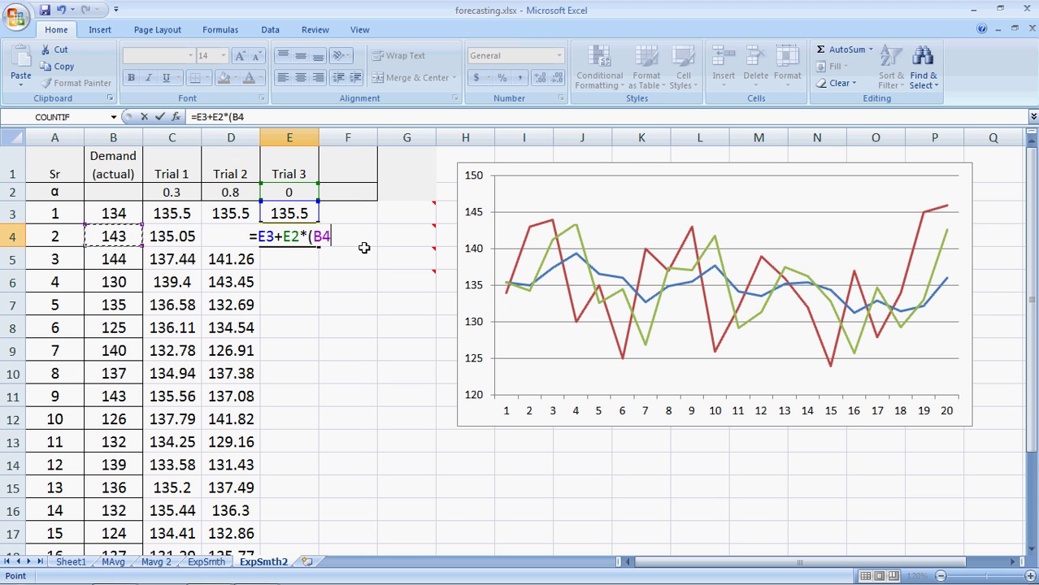
key(Up)
text(-)
key(Up)
text())
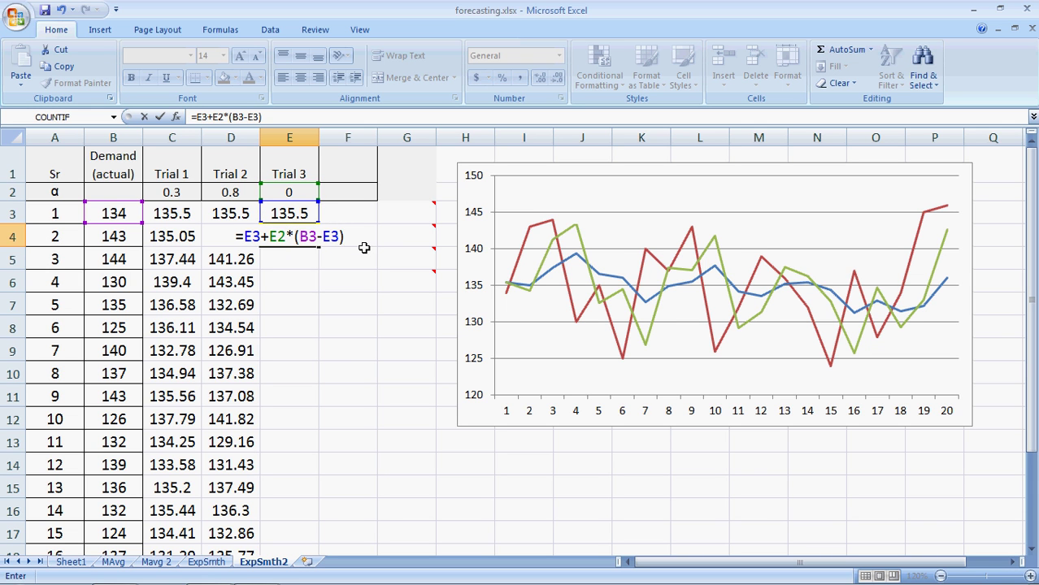
Step: Lock the α reference as E$2 and fill the E4 formula down column E
key(F2)
key(Left)
key(Left)
key(Left)
key(Left)
key(Left)
key(Left)
key(Left)
key(Left)
key(Left)
text($)
key(Return)
key(Up)
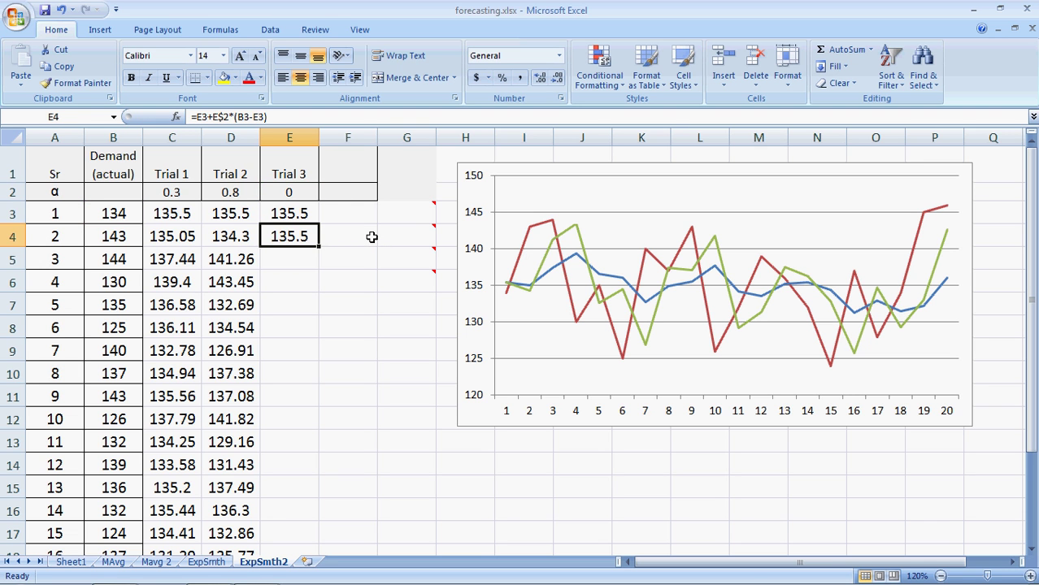
double_click(329, 252)
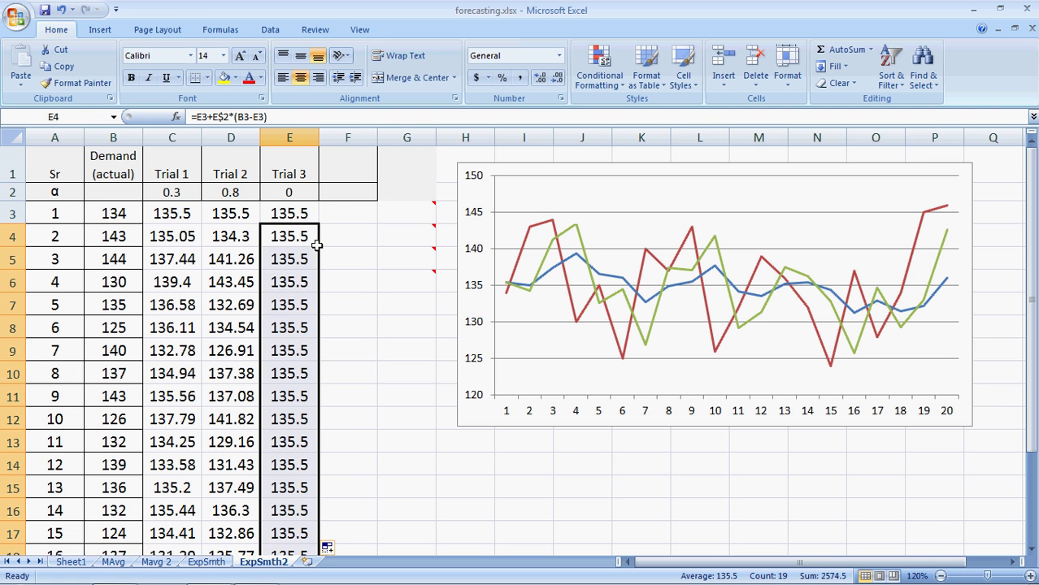
click(301, 290)
key(Up)
key(Up)
key(Up)
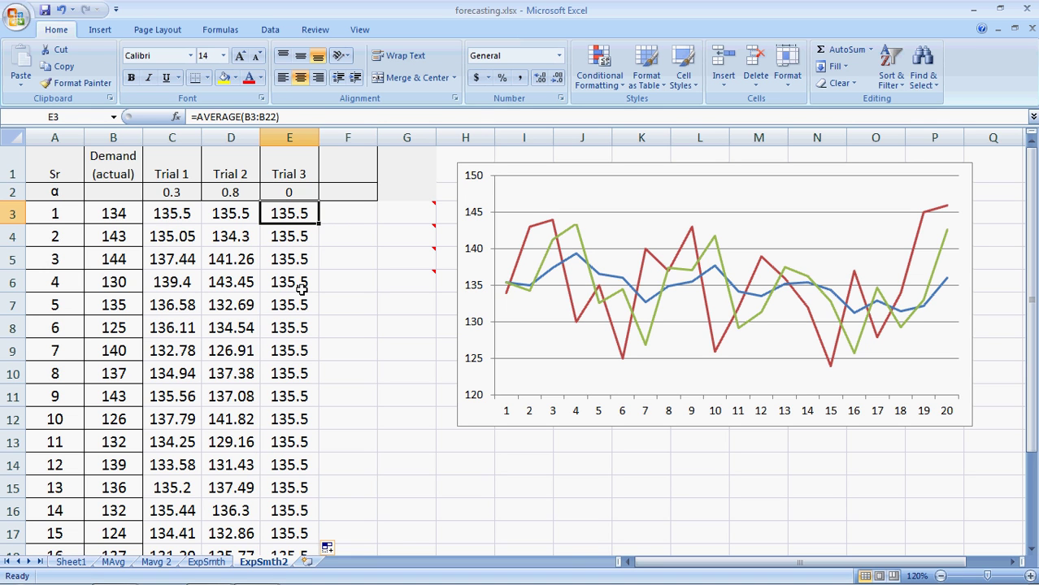
key(Down)
key(Down)
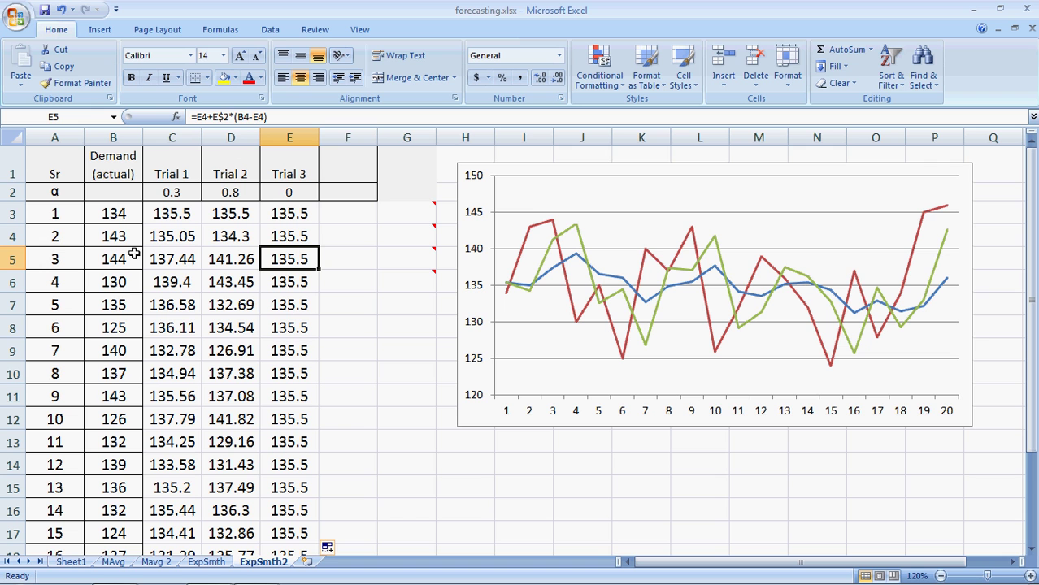
Step: Enter the heading 'Trial 4' in F1 and α 1 in F2
click(348, 161)
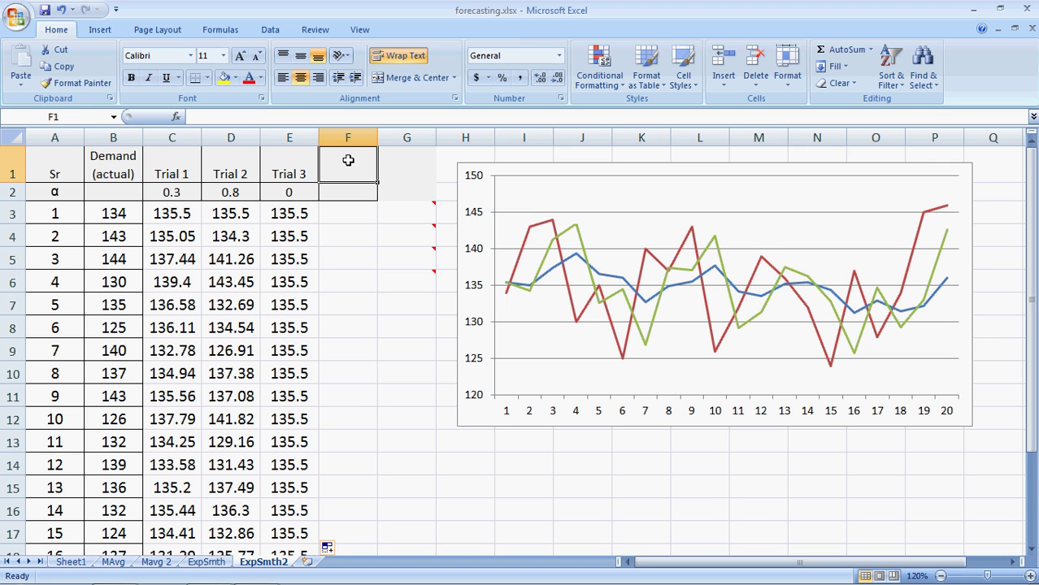
text(Trai)
key(BackSpace)
key(BackSpace)
text(ial )
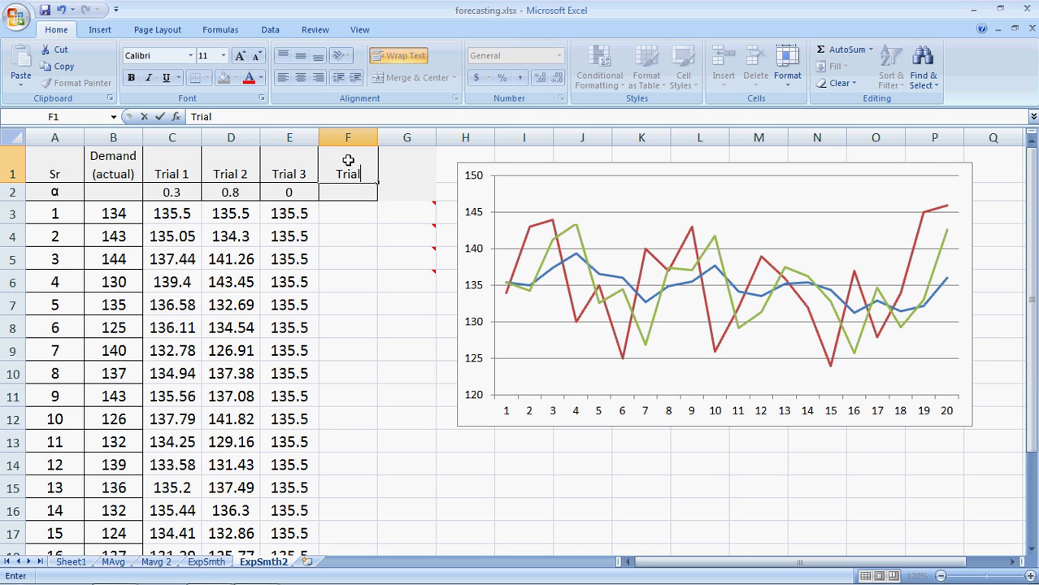
text(4)
key(Return)
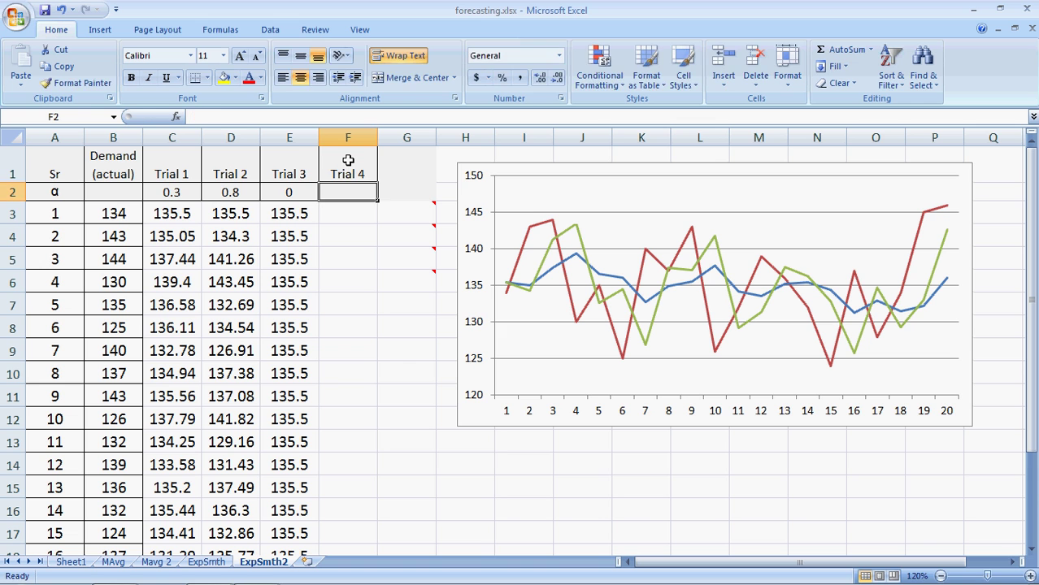
text(1)
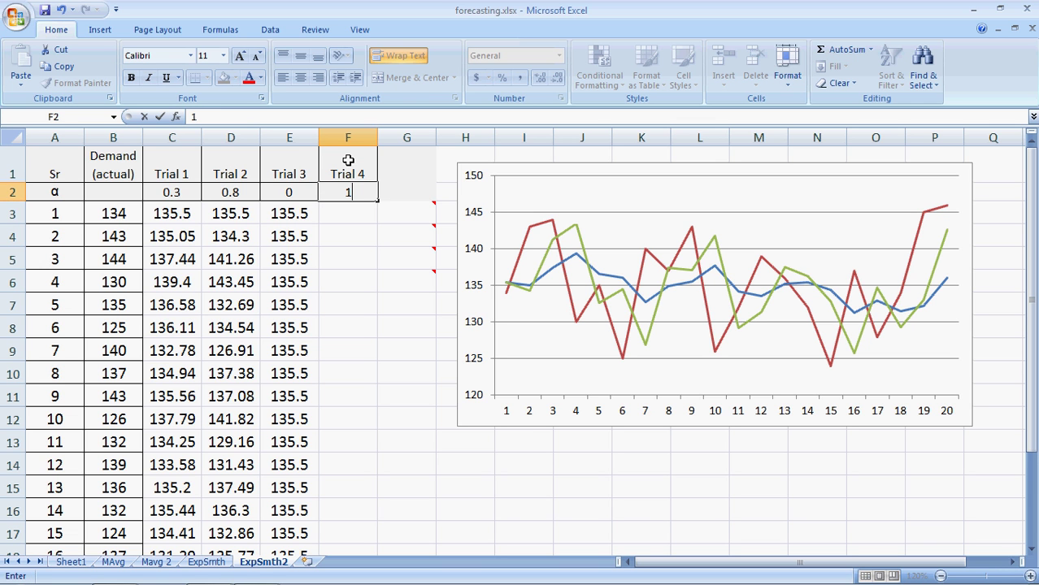
key(Return)
Step: Enter =AVERAGE(B3:B22) in F3 as the first Trial 4 forecast, 135.5
text(=averag)
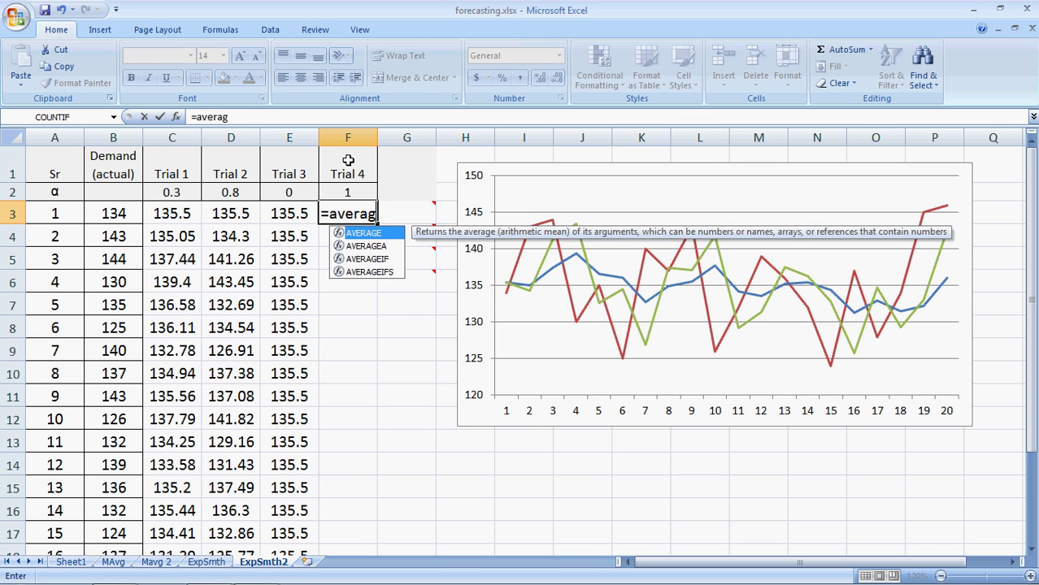
text(ae)
key(BackSpace)
key(BackSpace)
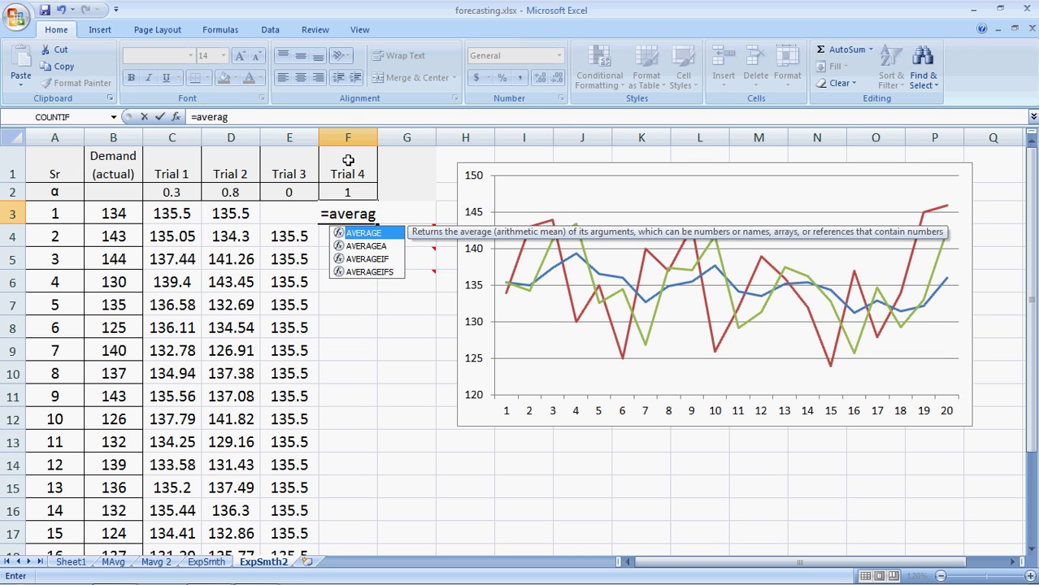
text(e()
key(Left)
key(Left)
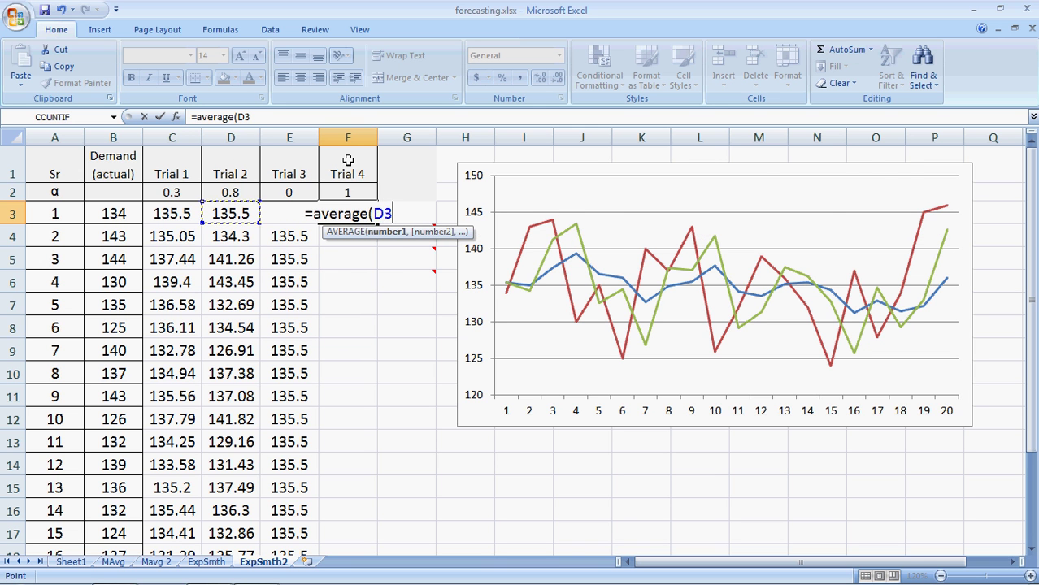
key(Left)
key(Left)
key(shift+Down)
key(shift+Down)
key(shift+Down)
key(shift+Down)
key(shift+Down)
key(shift+Down)
key(shift+Down)
key(shift+Down)
key(shift+Down)
key(shift+Down)
key(shift+Down)
key(shift+Down)
key(shift+Down)
key(shift+Down)
key(shift+Down)
key(shift+Down)
key(shift+Down)
key(shift+Down)
key(shift+Down)
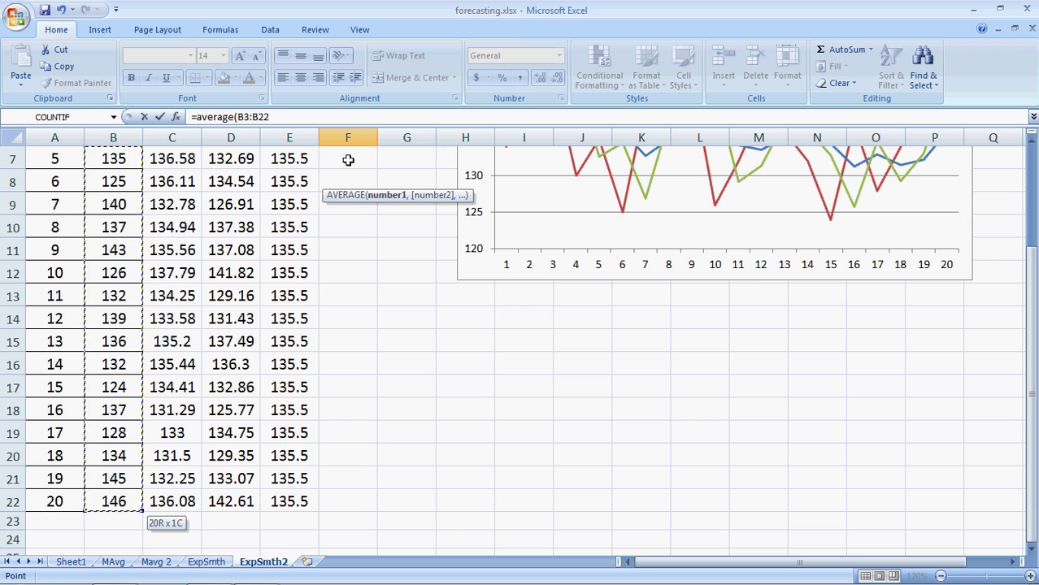
text())
key(ctrl+Return)
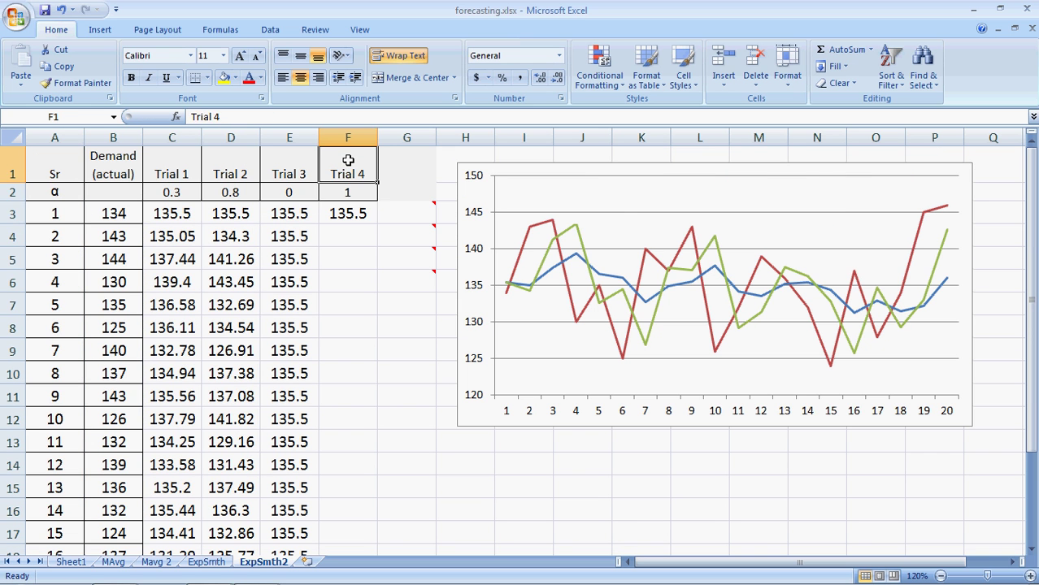
Step: Enter the smoothing formula =F3+F2*(B3-F3) in F4
key(Down)
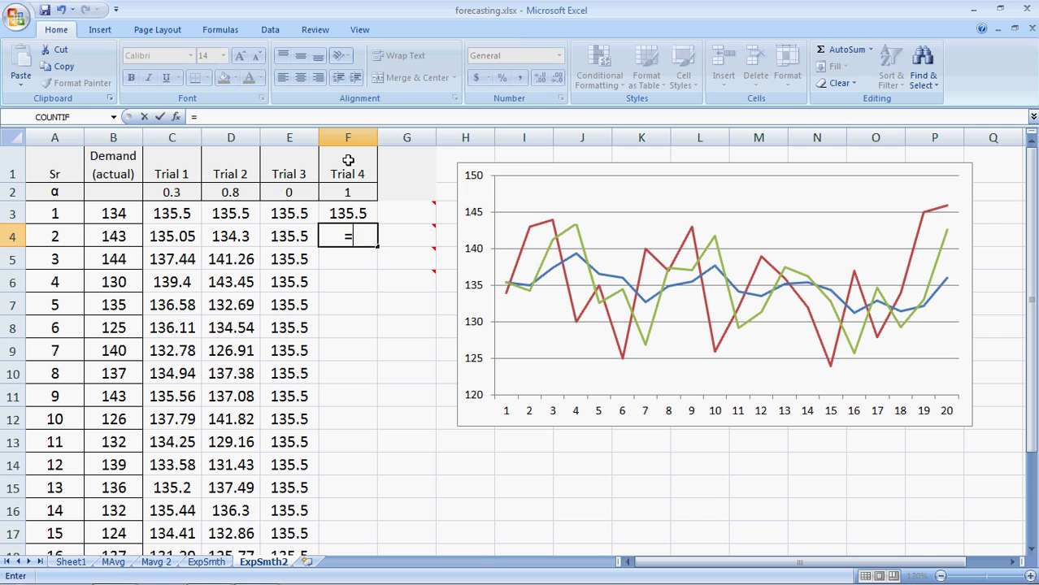
key(Up)
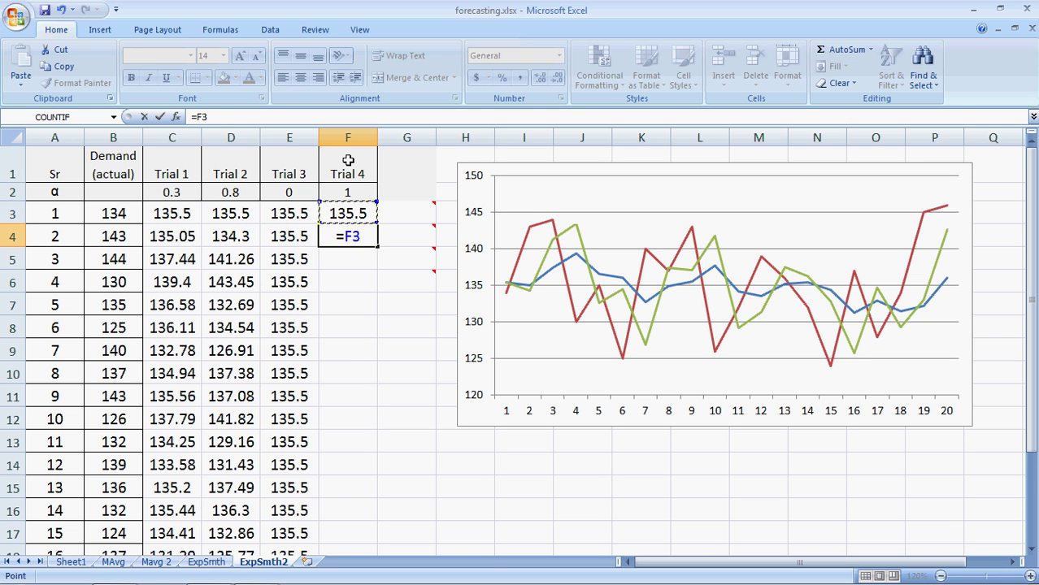
text(+)
key(Up)
key(Up)
text(*)
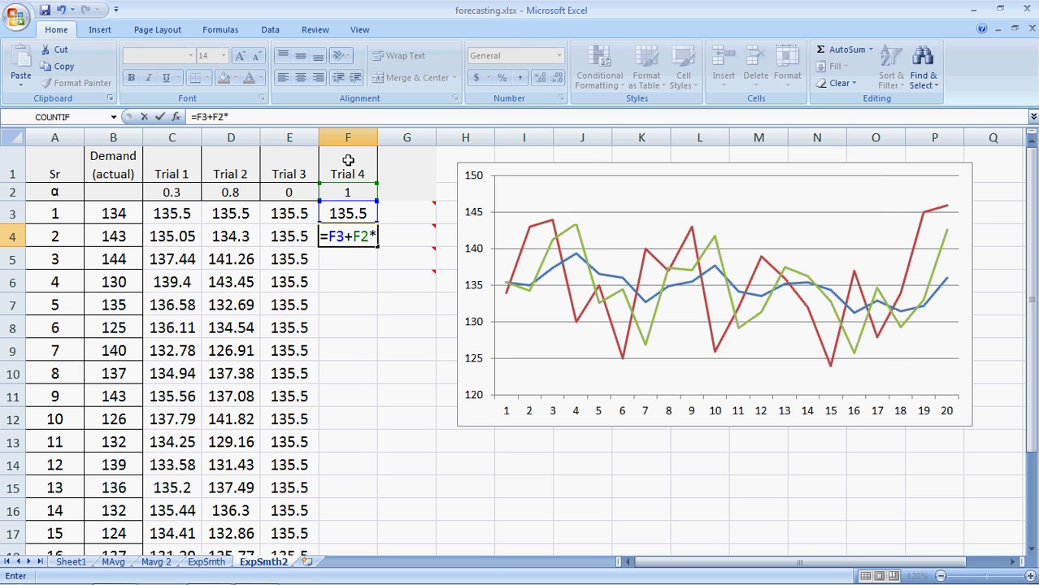
text(()
key(Left)
key(Left)
key(Left)
key(Left)
key(Up)
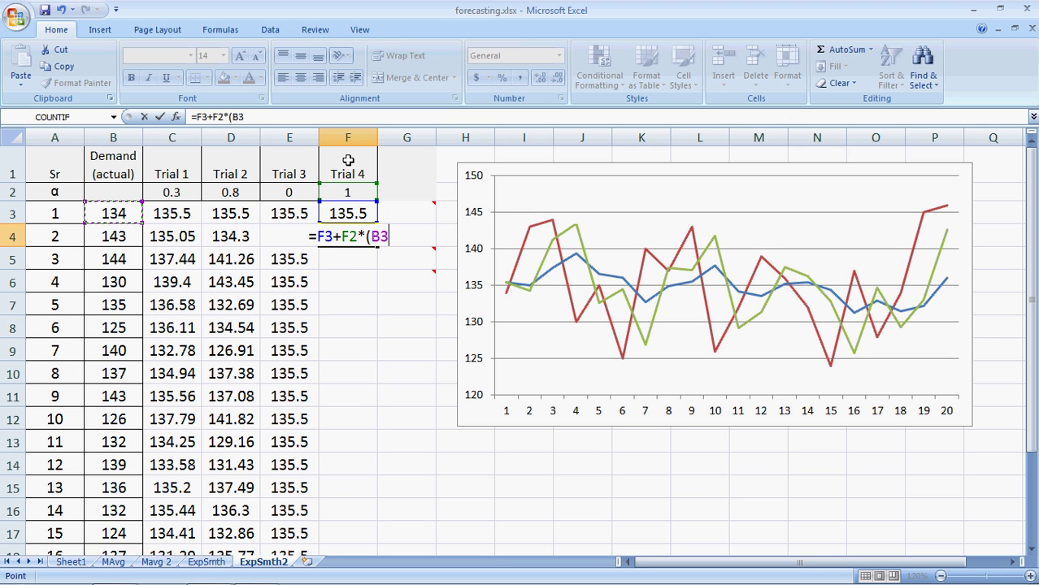
text(-)
key(Up)
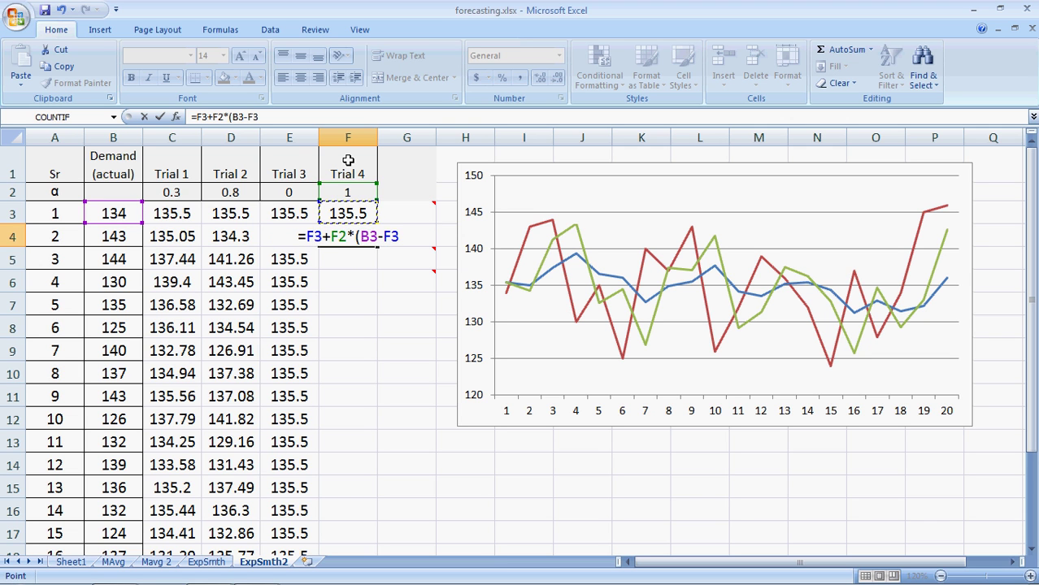
text())
key(ctrl+Return)
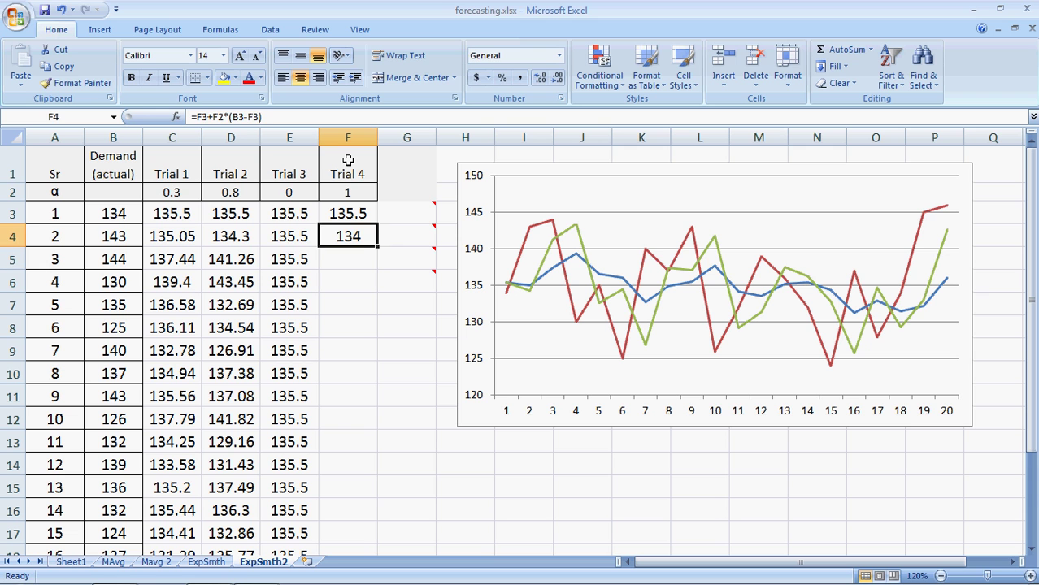
Step: Lock the α reference as F$2 and fill the F4 formula down column F
key(F2)
key(Left)
key(Left)
key(Left)
key(Left)
key(Left)
key(Left)
key(Left)
key(Left)
key(Left)
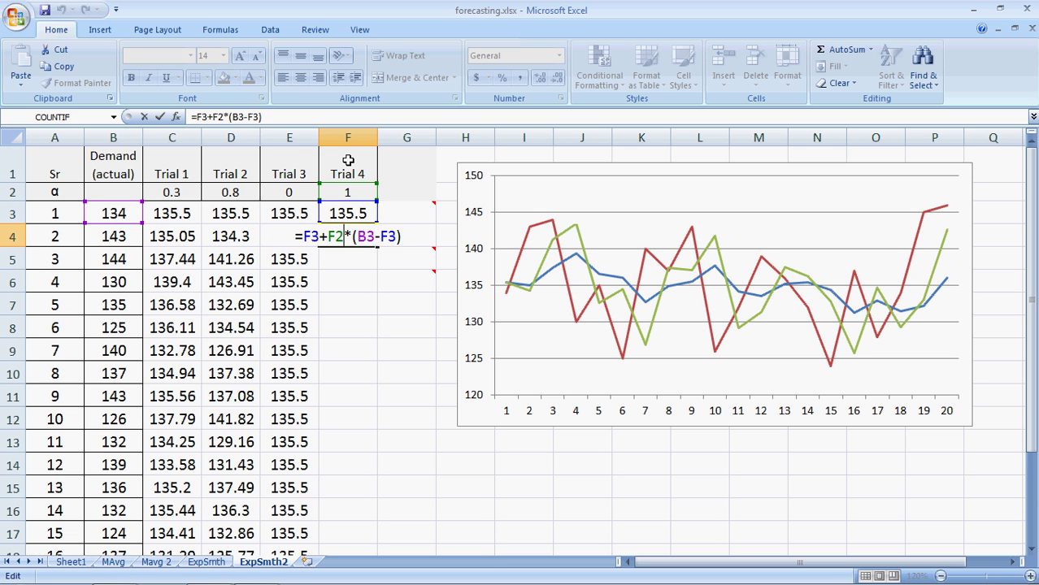
text($)
key(Return)
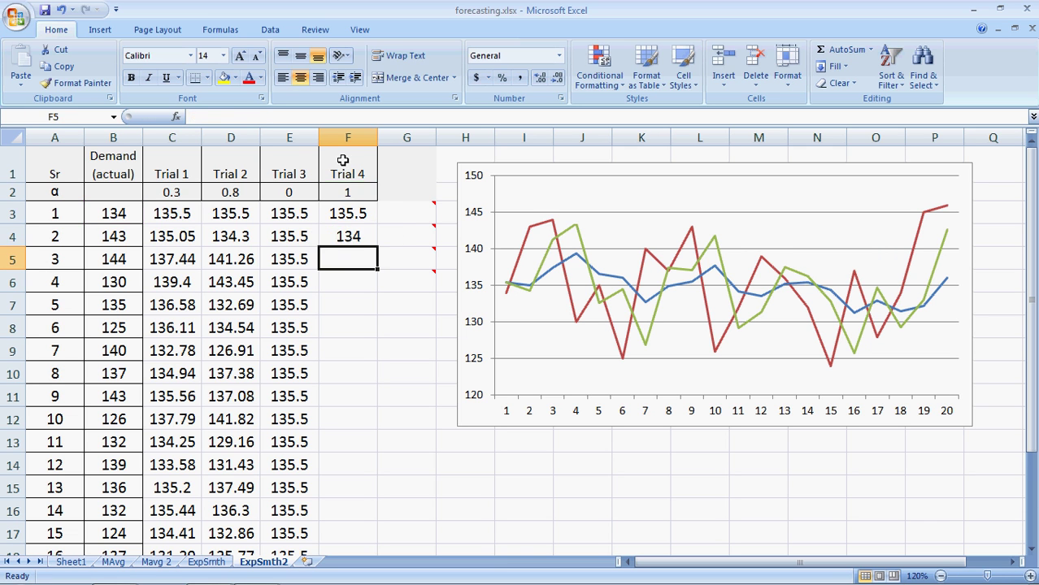
click(365, 236)
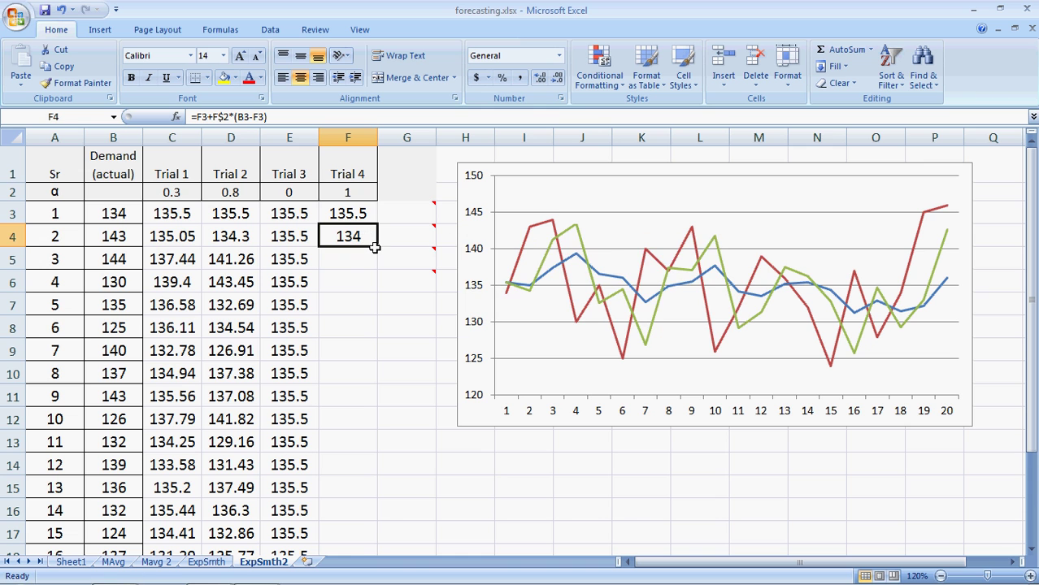
double_click(374, 248)
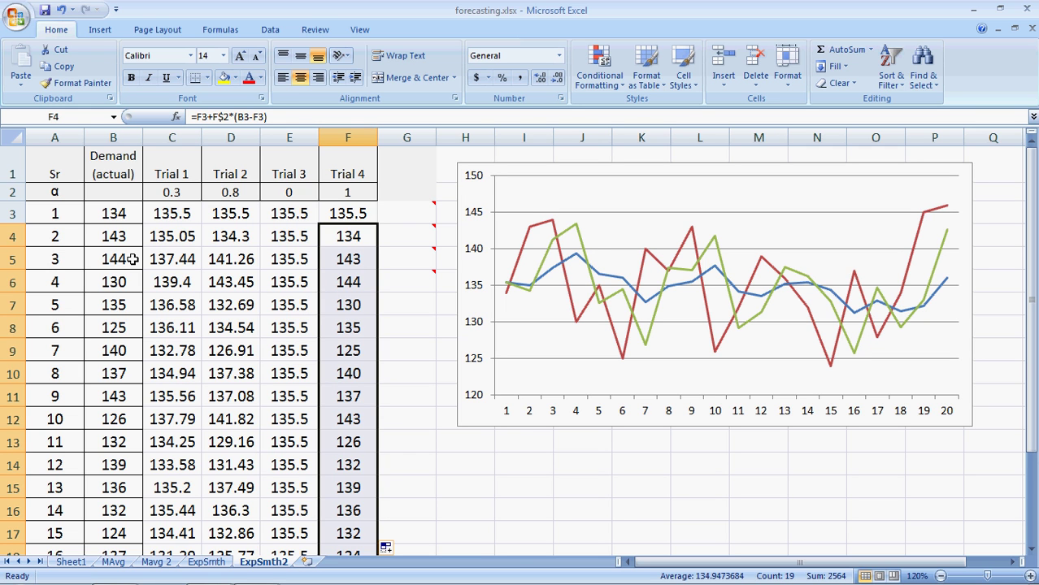
mouse_move(409, 282)
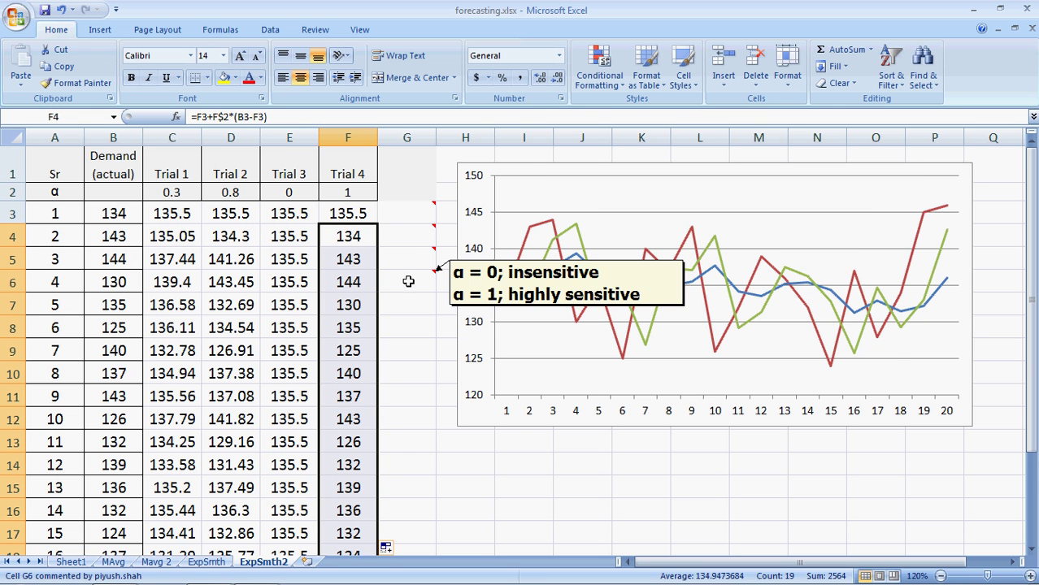